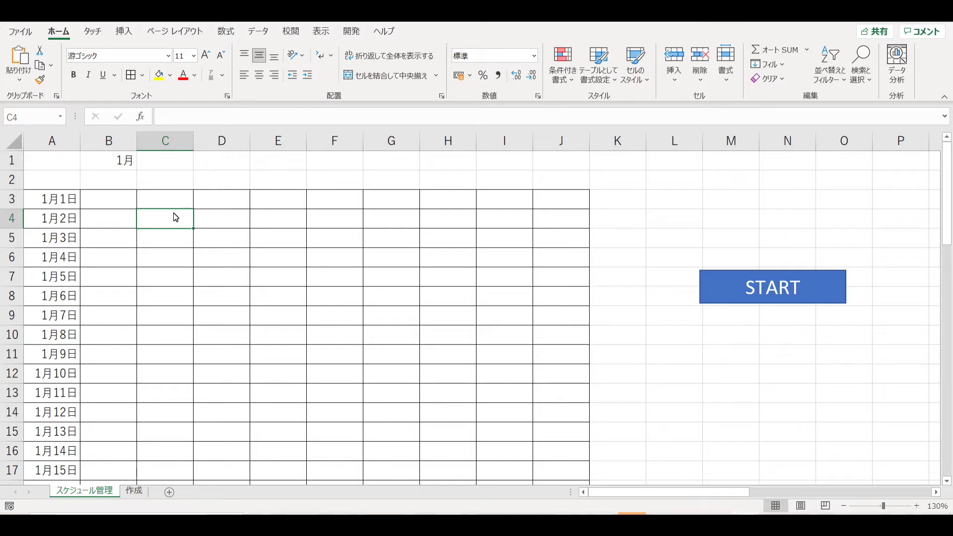
Step: Examine the January schedule on the スケジュール管理 sheet, including the month cell B1 and the date column
scroll(406, 342, down, 1)
click(247, 320)
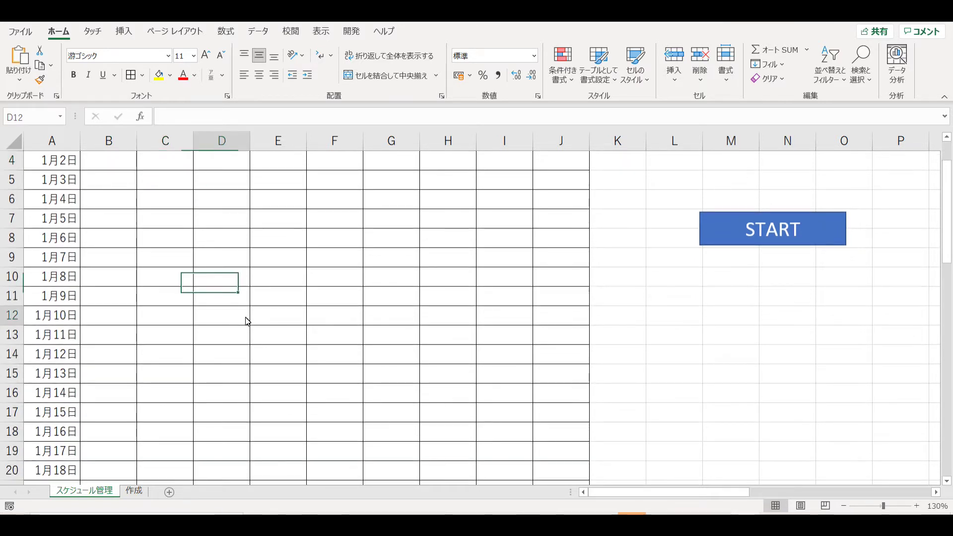
scroll(238, 319, up, 1)
click(130, 299)
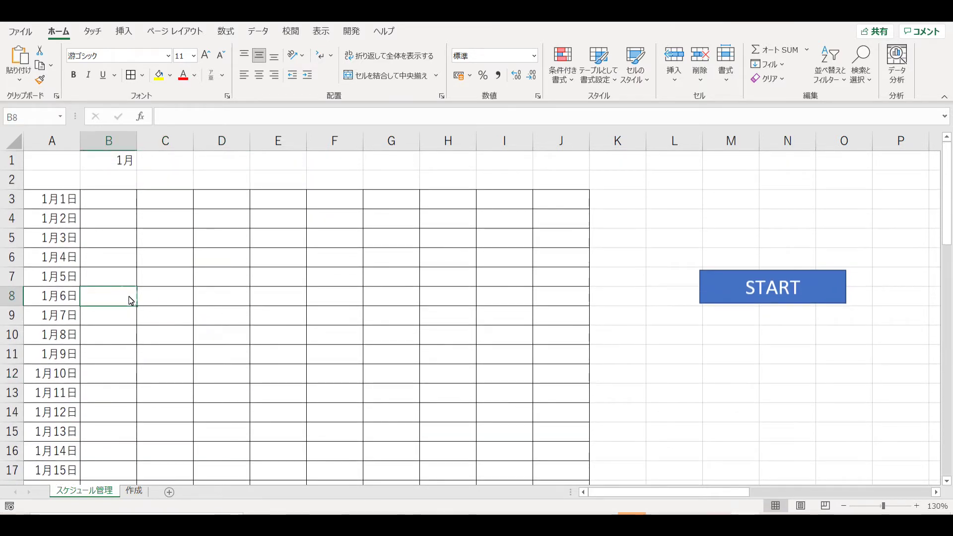
click(192, 258)
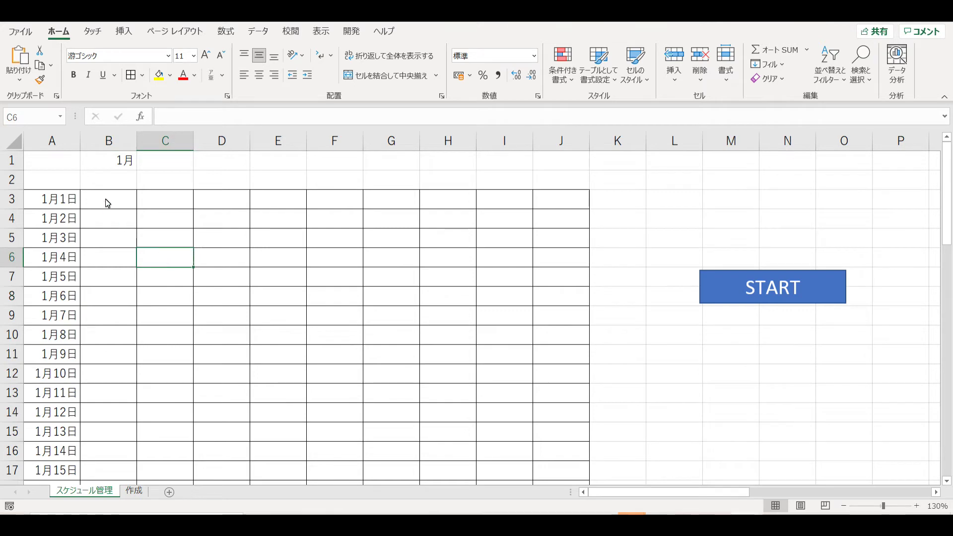
click(122, 164)
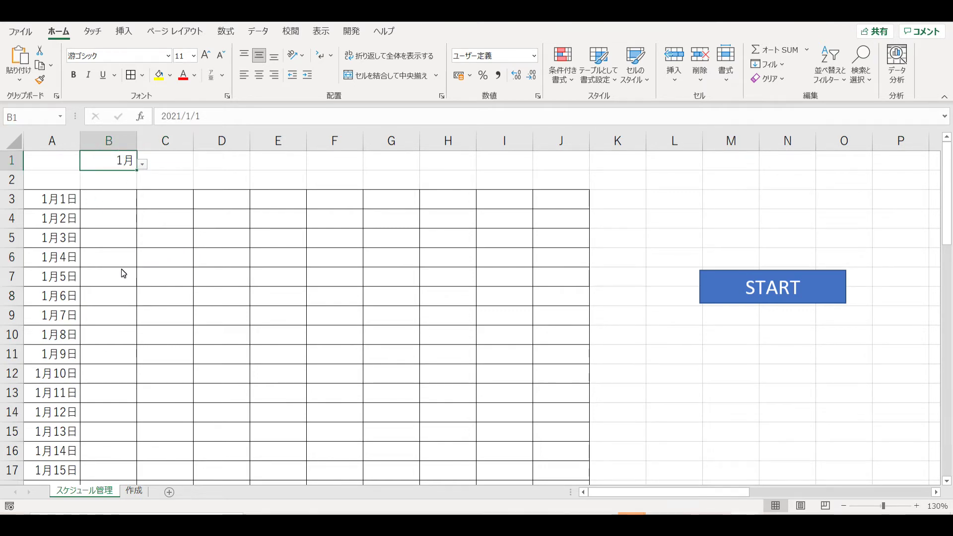
click(252, 256)
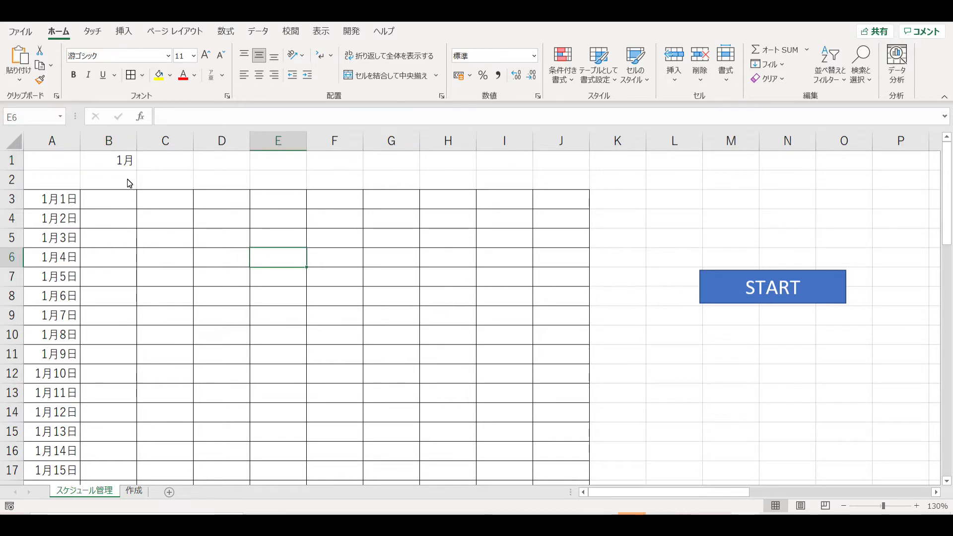
click(117, 165)
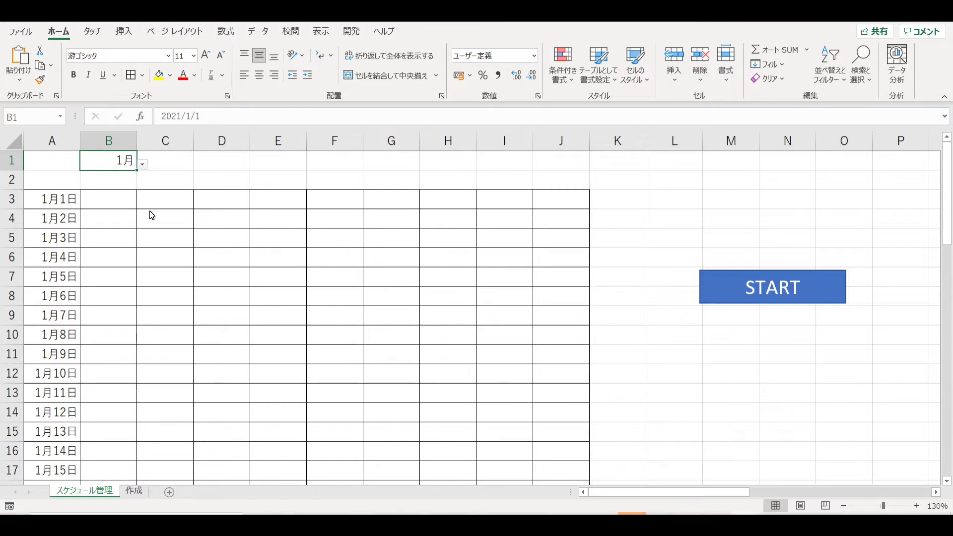
scroll(68, 219, down, 3)
scroll(68, 218, up, 3)
click(171, 244)
Step: Switch the month in cell B1 to 2月1日 and review the dates in column A
click(118, 167)
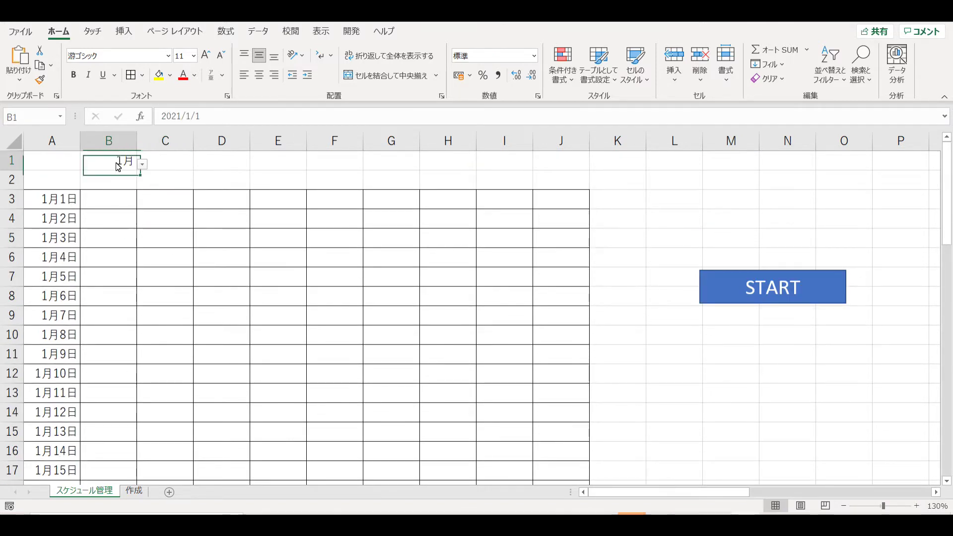
click(144, 167)
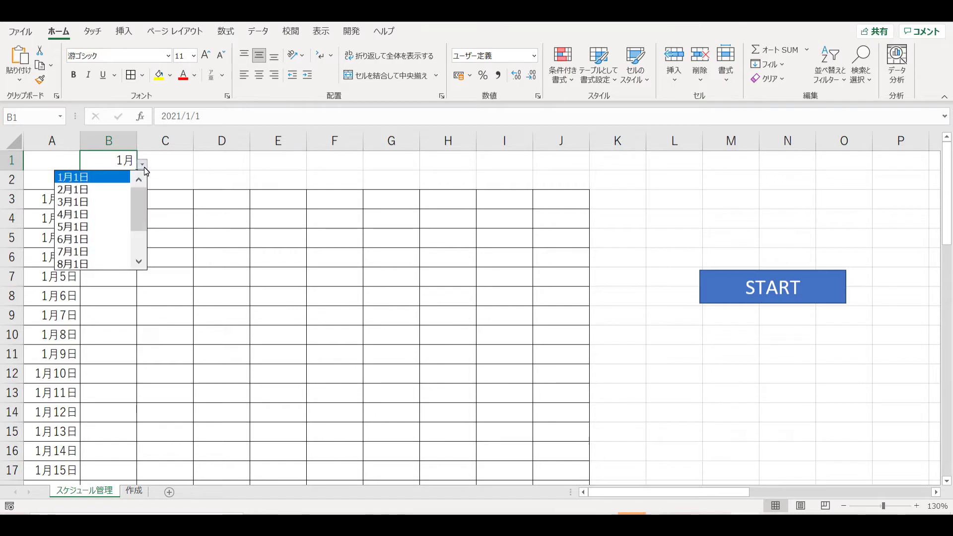
click(104, 198)
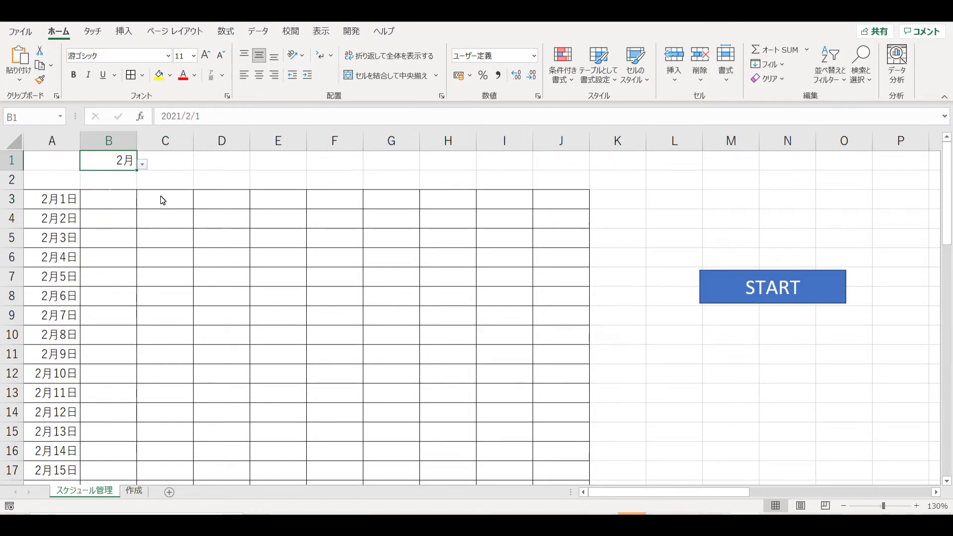
click(214, 231)
scroll(213, 231, down, 8)
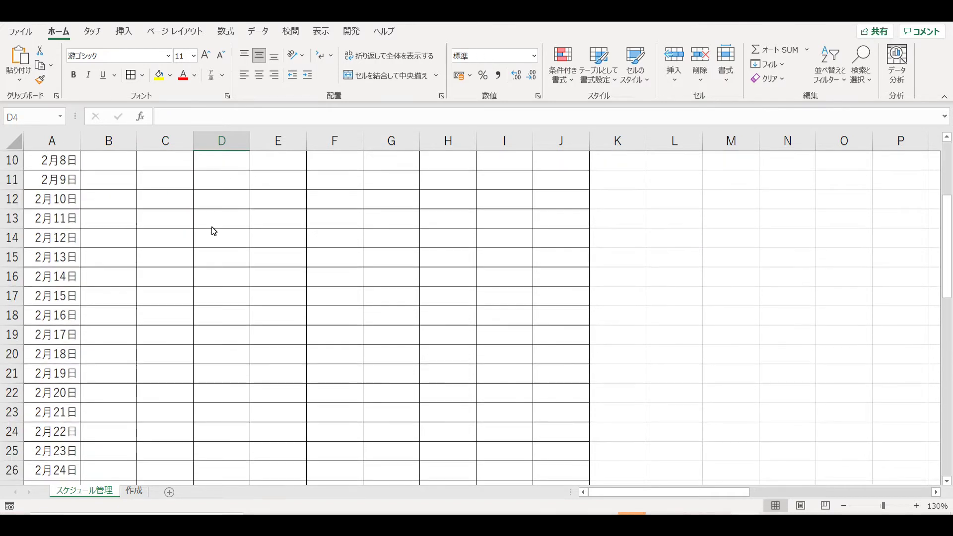
scroll(213, 231, up, 7)
scroll(213, 231, up, 1)
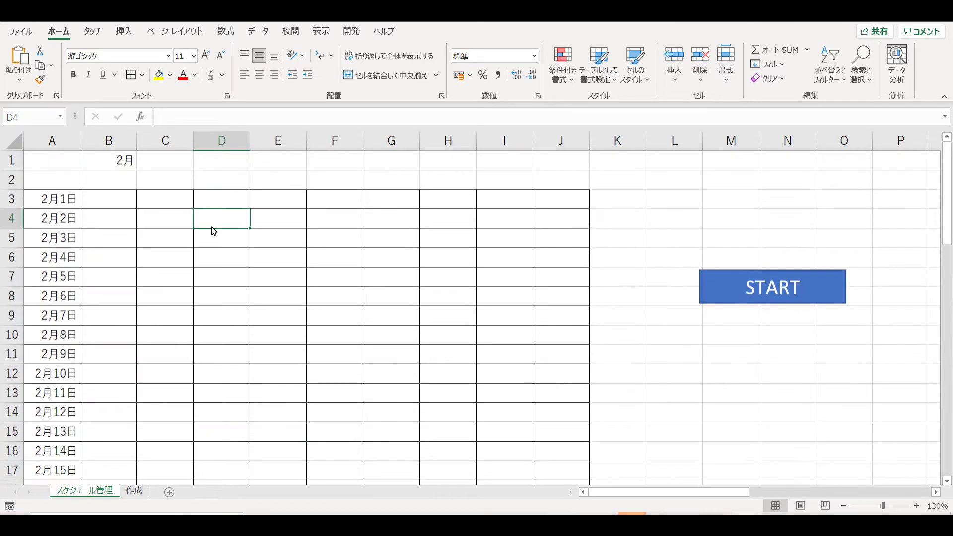
Step: Set the month in cell B1 back to 1月1日 and check the dates down to the table's last row
click(124, 162)
click(142, 165)
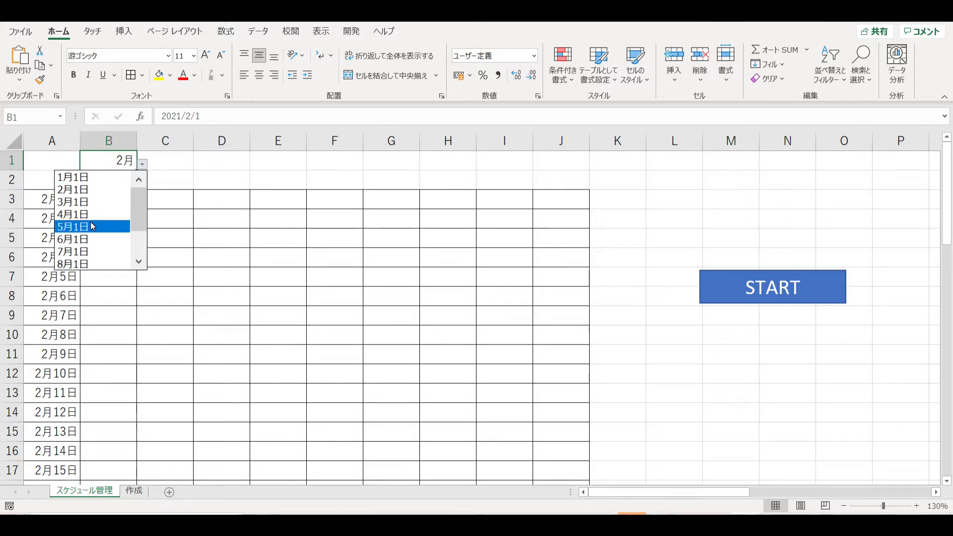
click(71, 179)
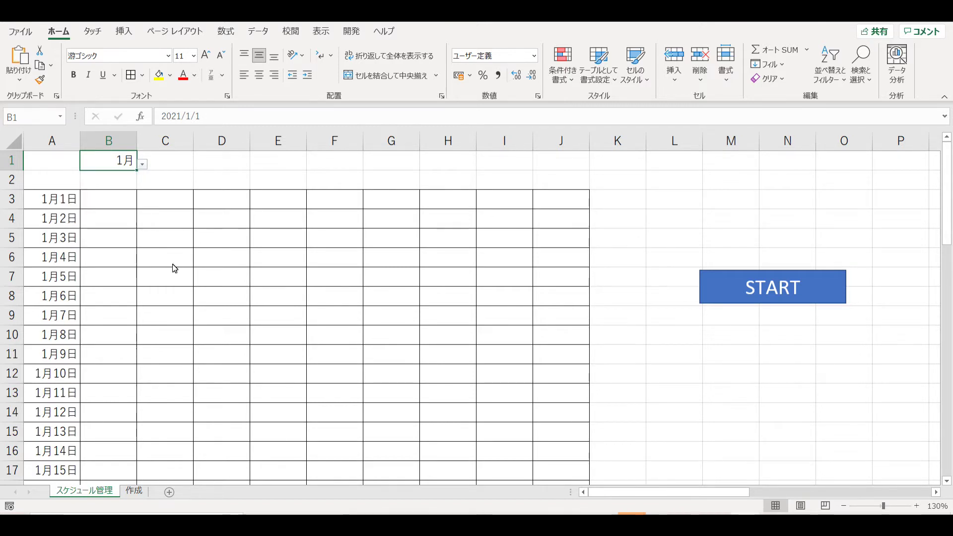
scroll(147, 268, down, 8)
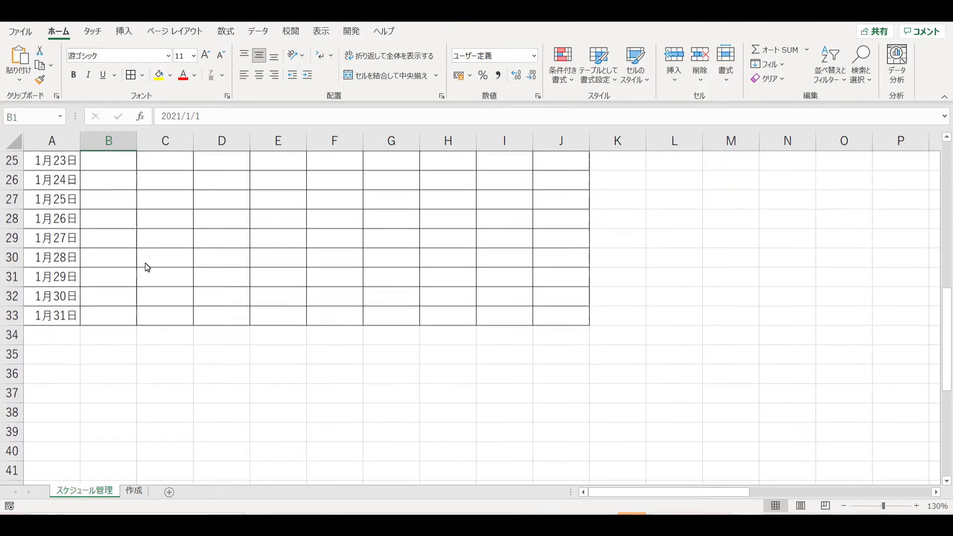
scroll(147, 267, up, 1)
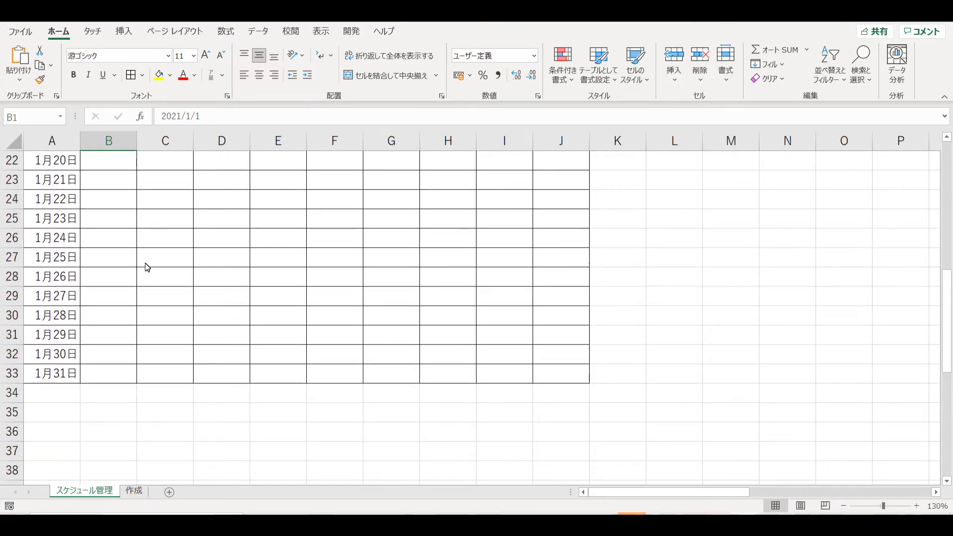
scroll(147, 267, up, 7)
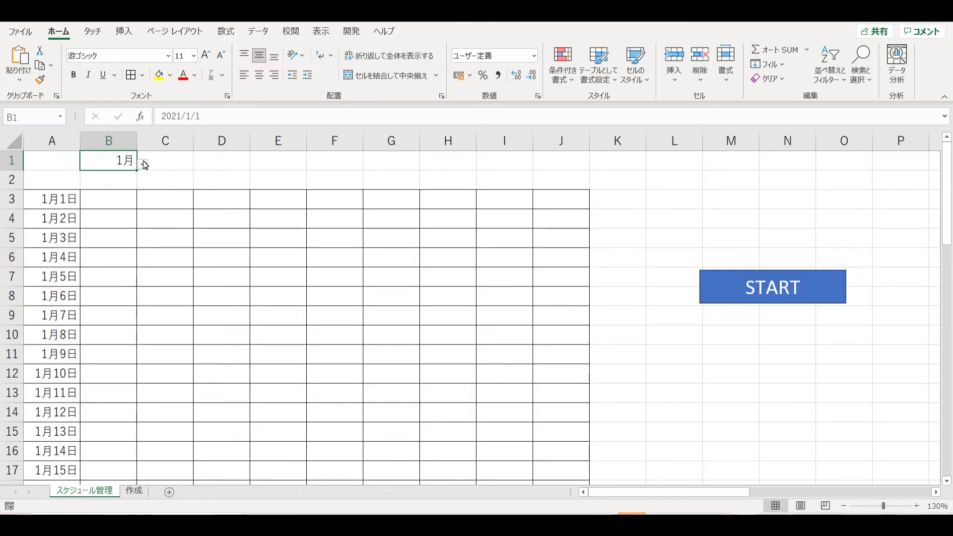
Step: Choose 2月1日 as the month in cell B1 and check how the date column ends for February
click(143, 164)
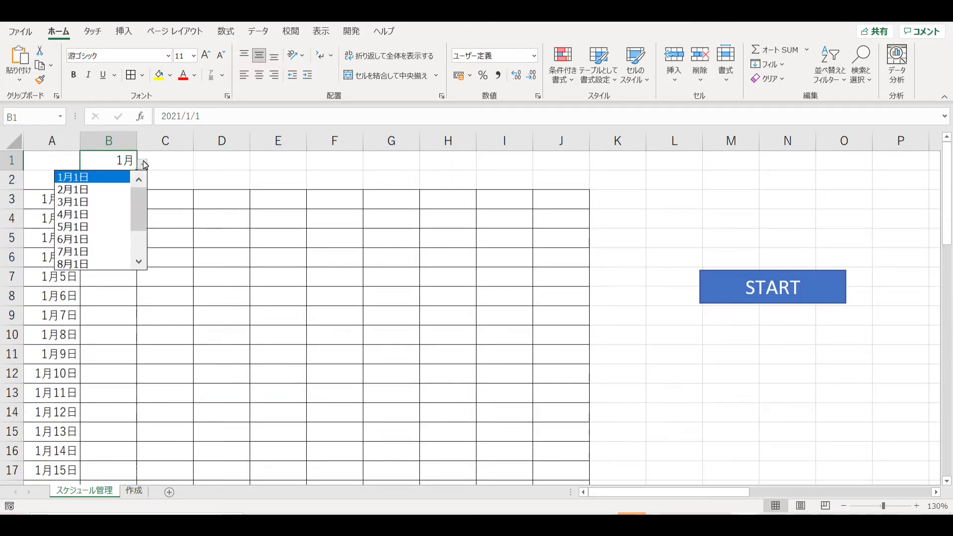
click(84, 190)
scroll(113, 283, down, 6)
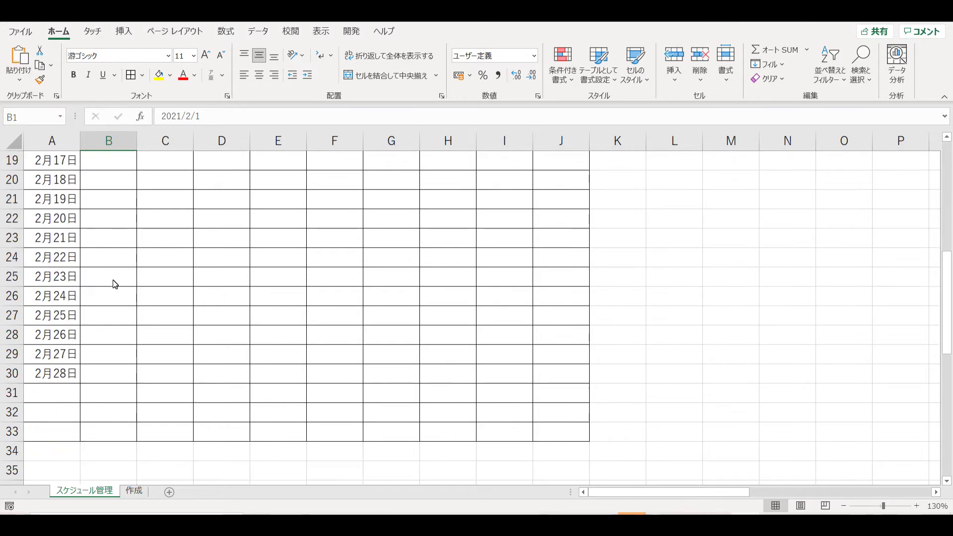
scroll(115, 285, down, 1)
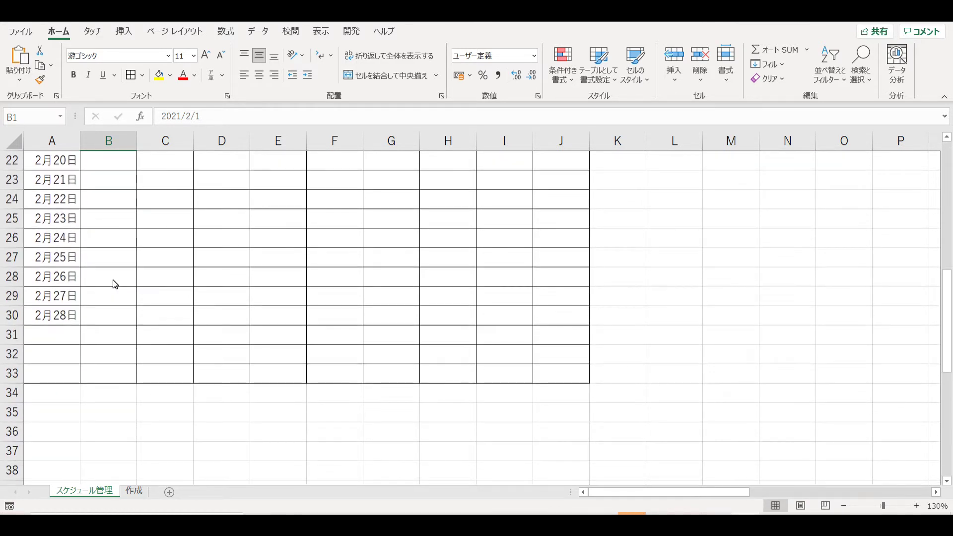
scroll(115, 285, up, 7)
scroll(115, 284, down, 3)
scroll(114, 284, up, 3)
Step: Return the month in cell B1 to 1月1日 and look over the date column through the end of January
click(143, 165)
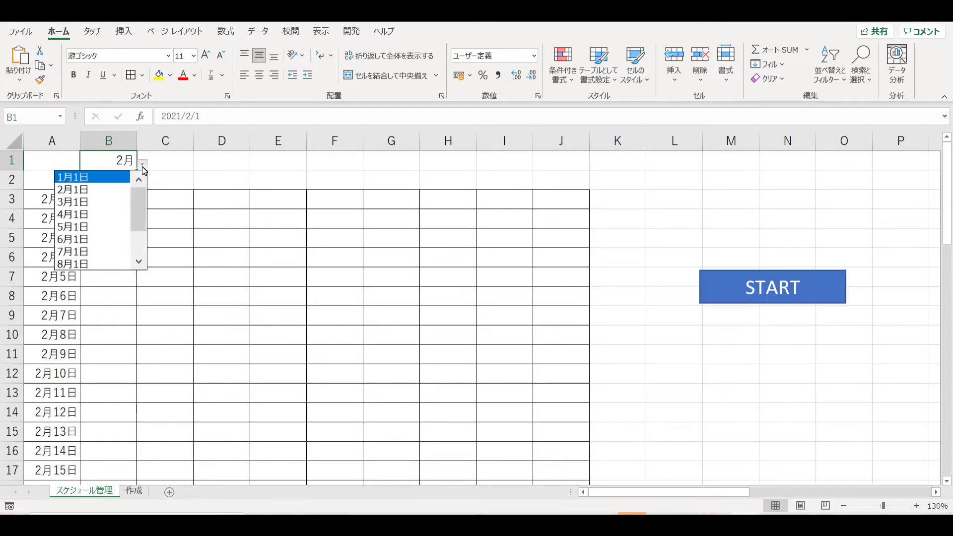
click(85, 179)
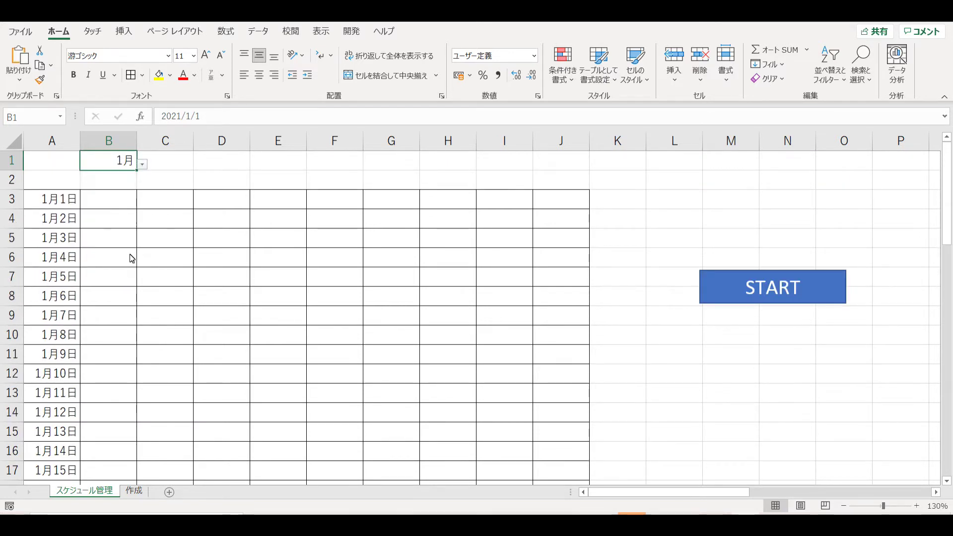
scroll(132, 258, down, 9)
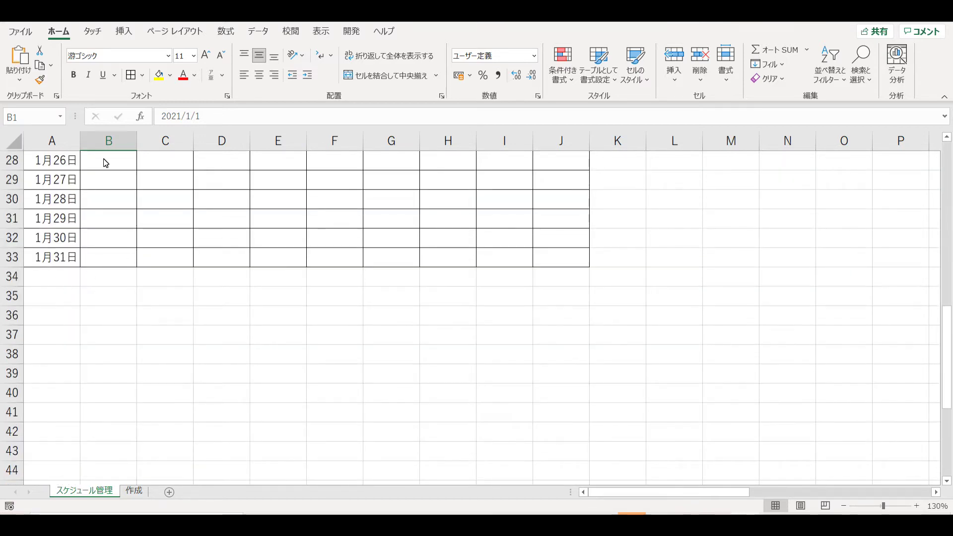
scroll(63, 291, up, 8)
scroll(63, 290, up, 1)
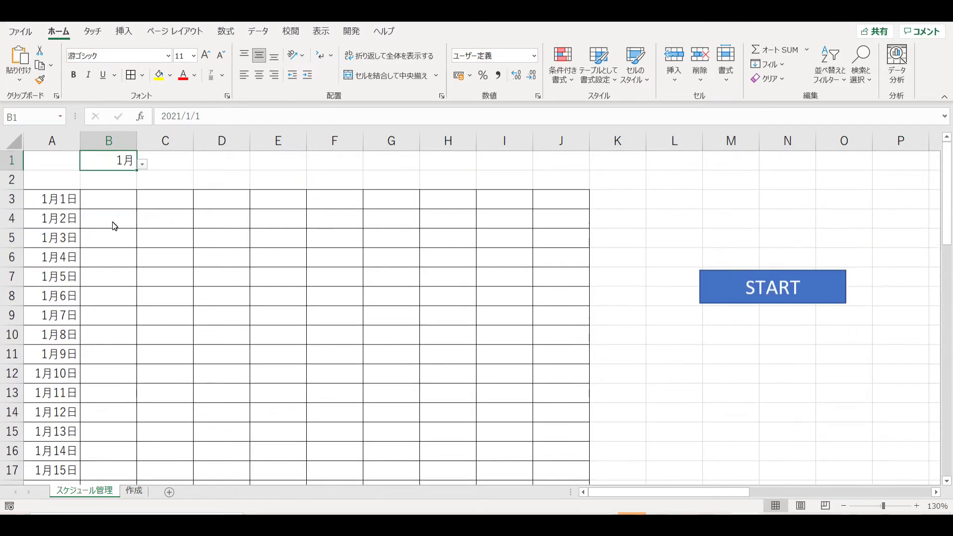
Step: Select 2月1日 in cell B1 again and compare February's date rows
click(142, 164)
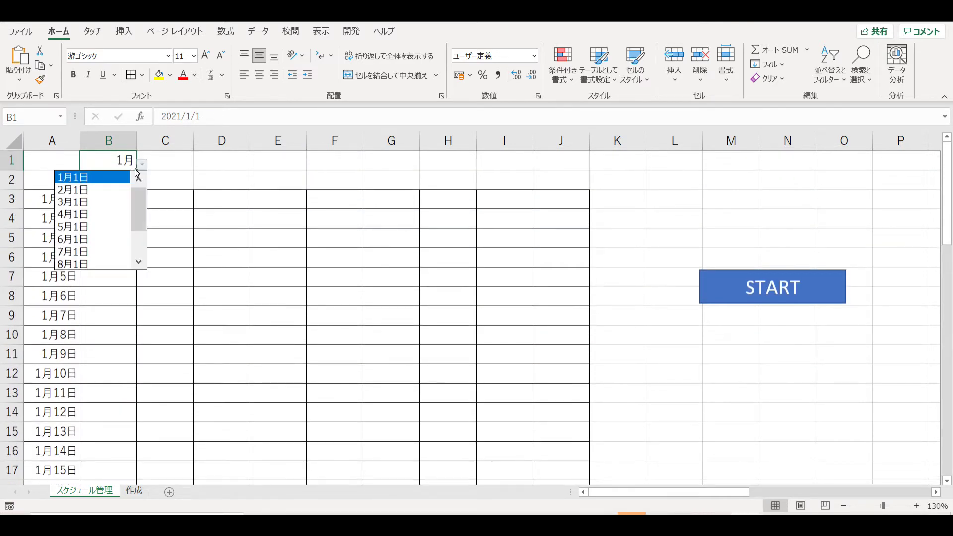
click(93, 190)
scroll(137, 312, down, 5)
scroll(137, 312, down, 1)
scroll(136, 311, up, 6)
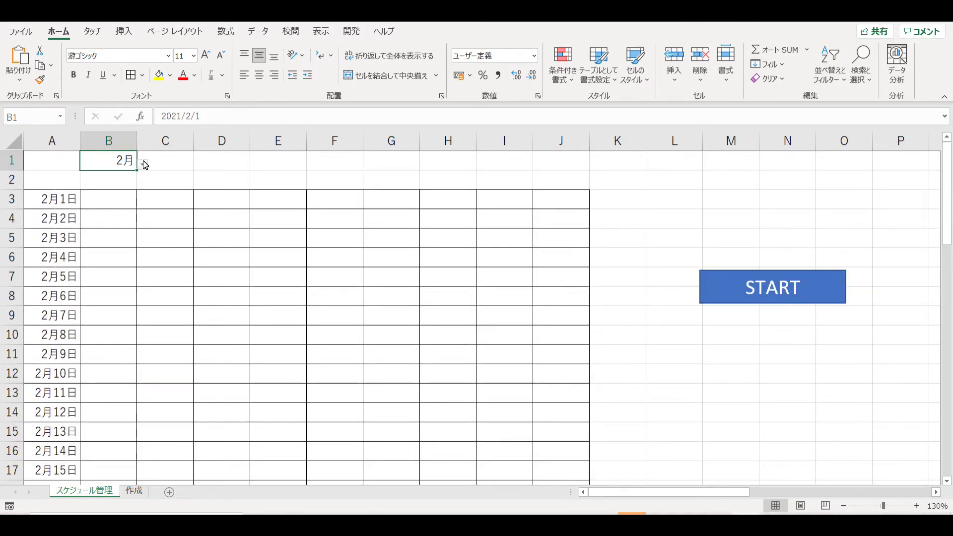
Step: Set the month in cell B1 to 4月1日 and check the last rows of the date column
click(145, 165)
key(Escape)
scroll(91, 255, down, 8)
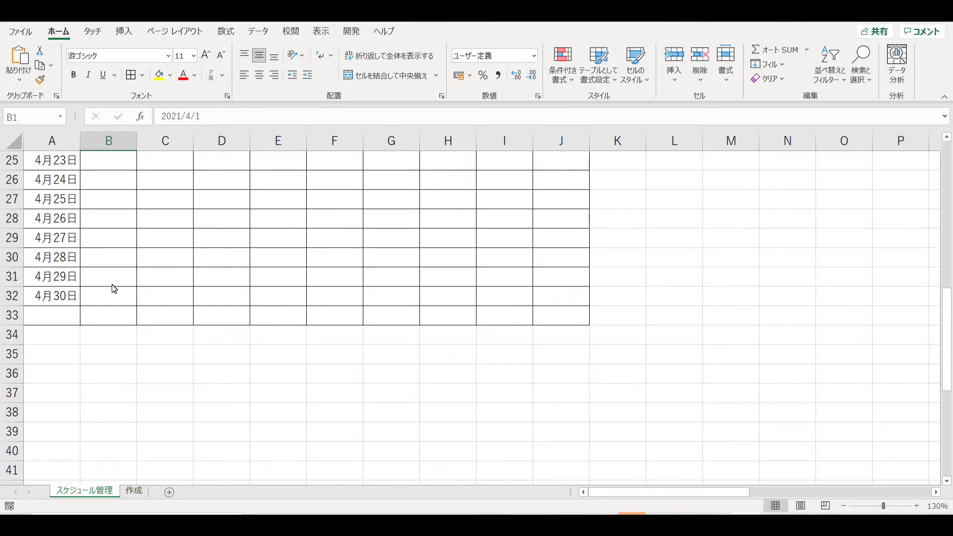
scroll(114, 289, up, 8)
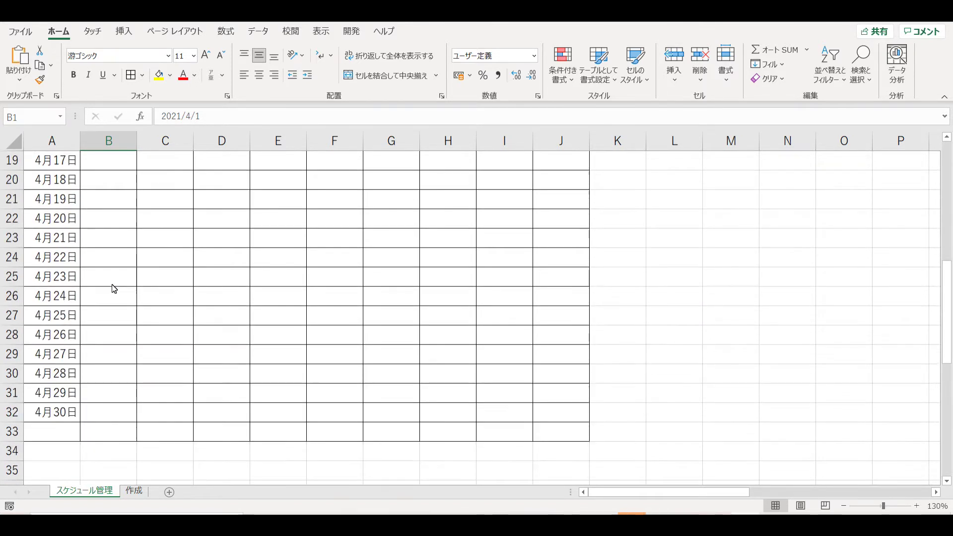
click(174, 263)
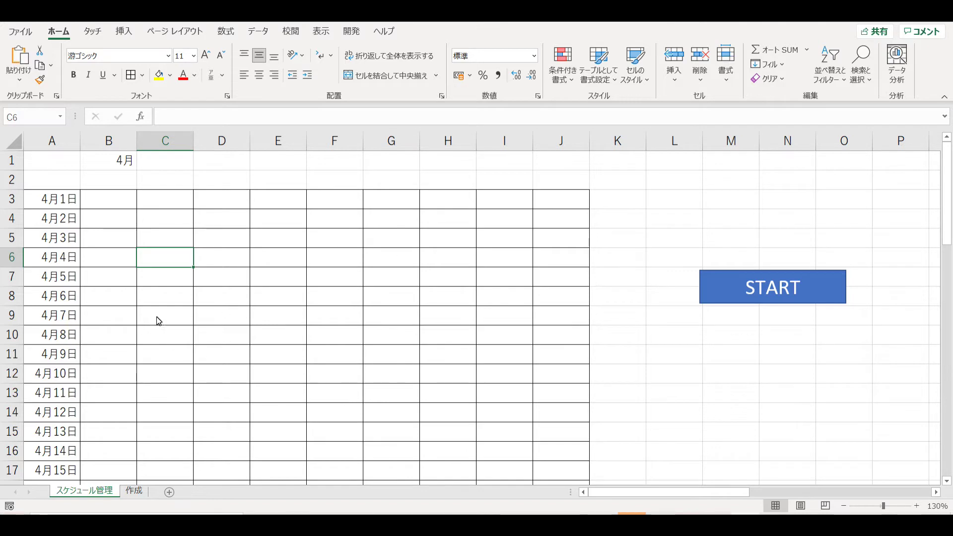
Step: Use the START shape to go to the blank 作成 sheet and select cell C2
click(792, 294)
click(71, 246)
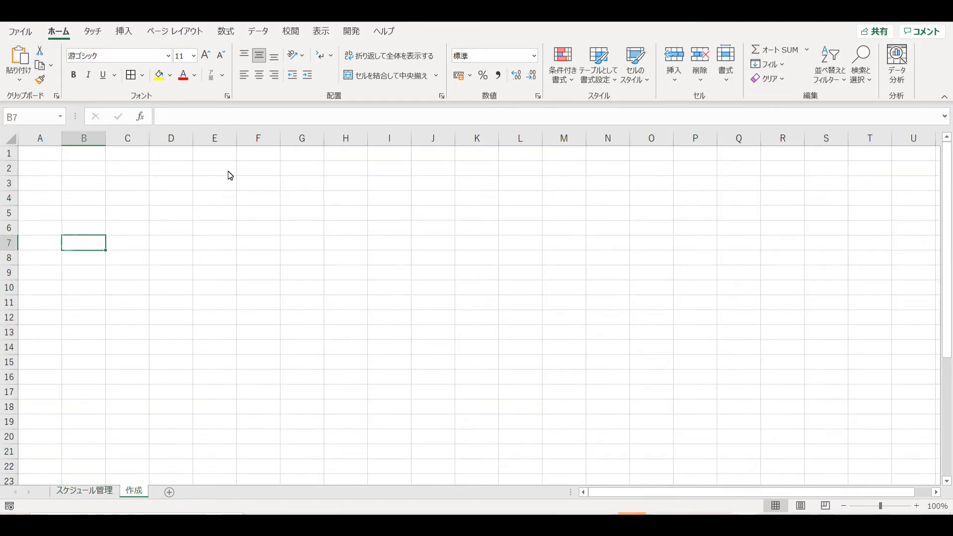
click(129, 174)
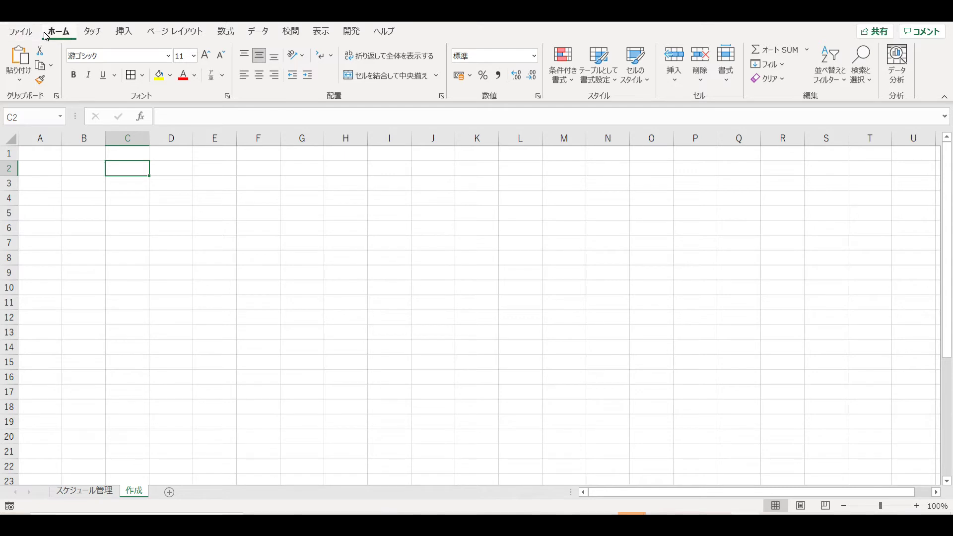
Step: Add a list-type data validation rule to cell C2 with the source values 1/1,2/1,3/1,4/1
click(252, 35)
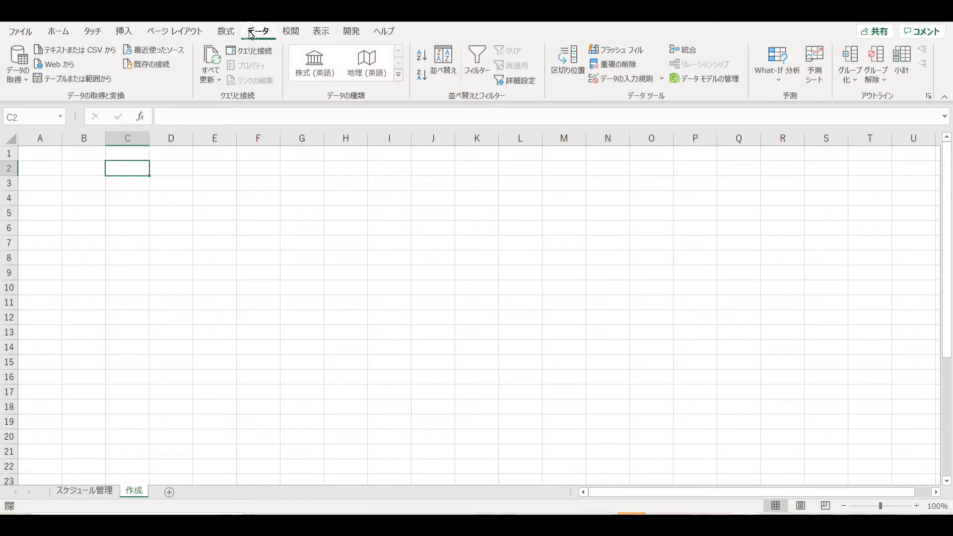
click(621, 81)
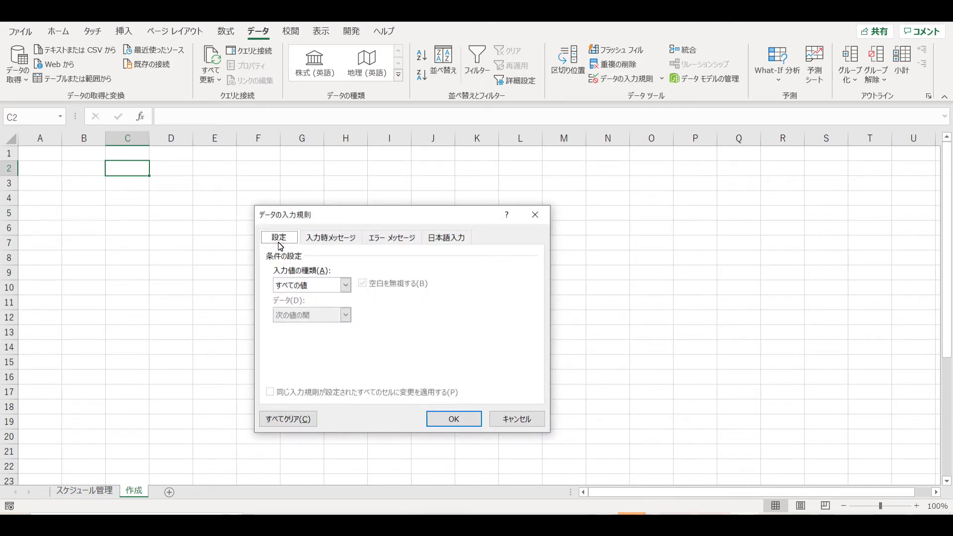
click(346, 285)
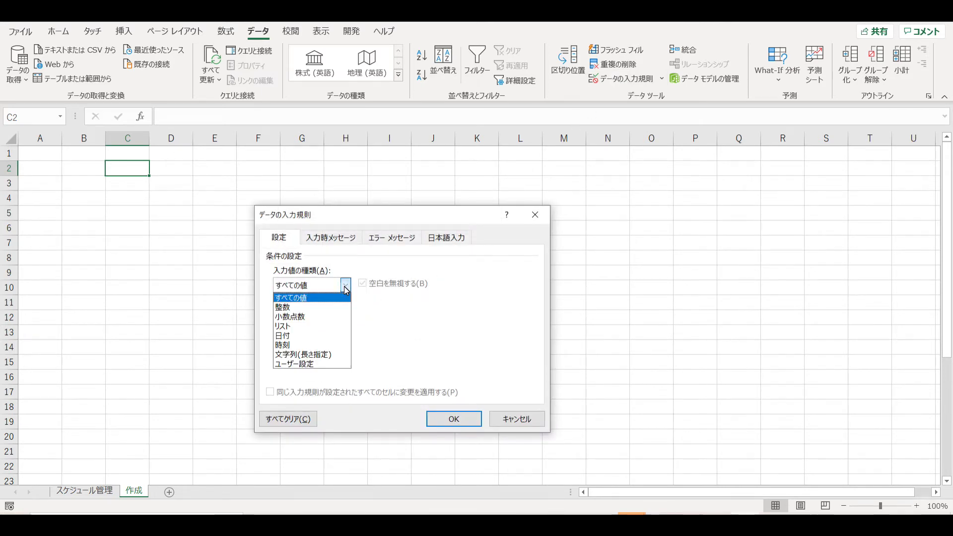
click(309, 326)
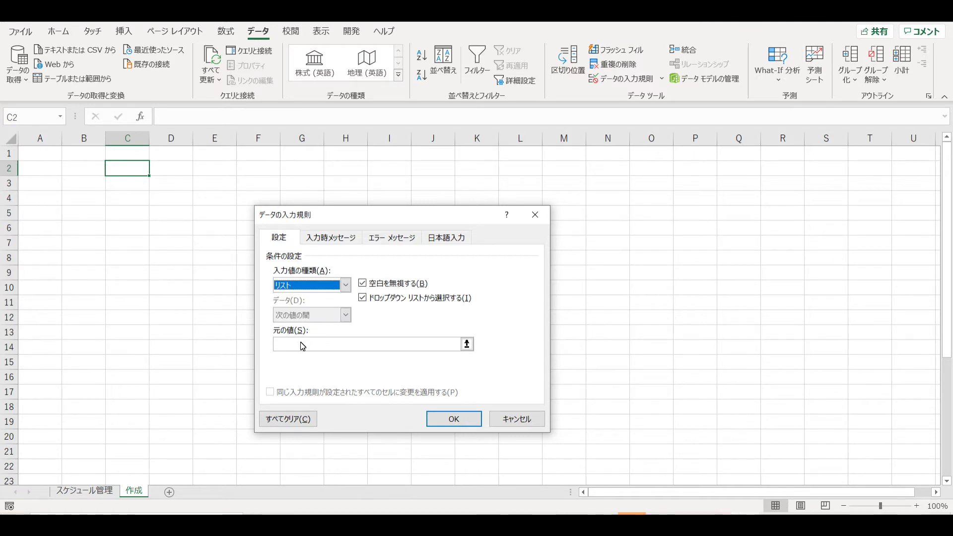
click(303, 346)
text(1/1)
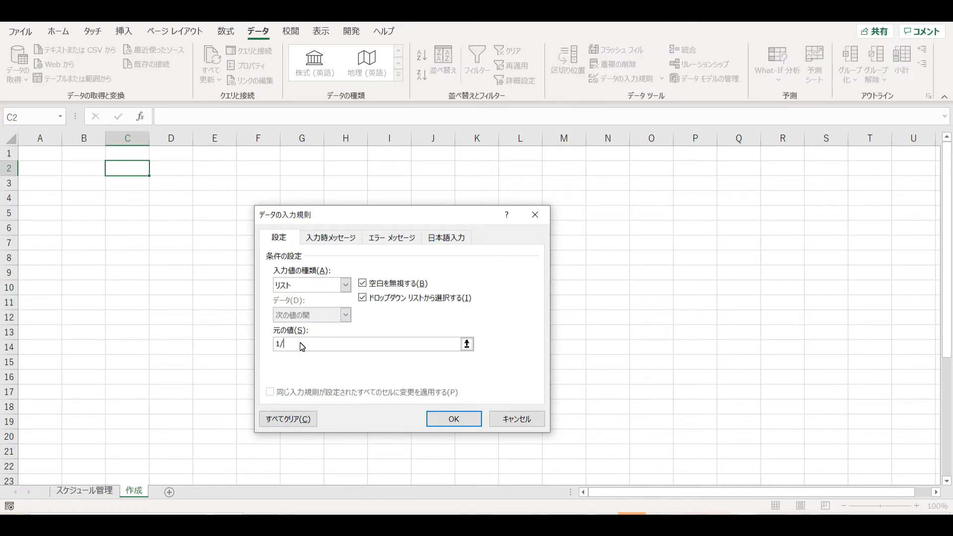
text(,)
text(2/1,3/)
text(,4/1)
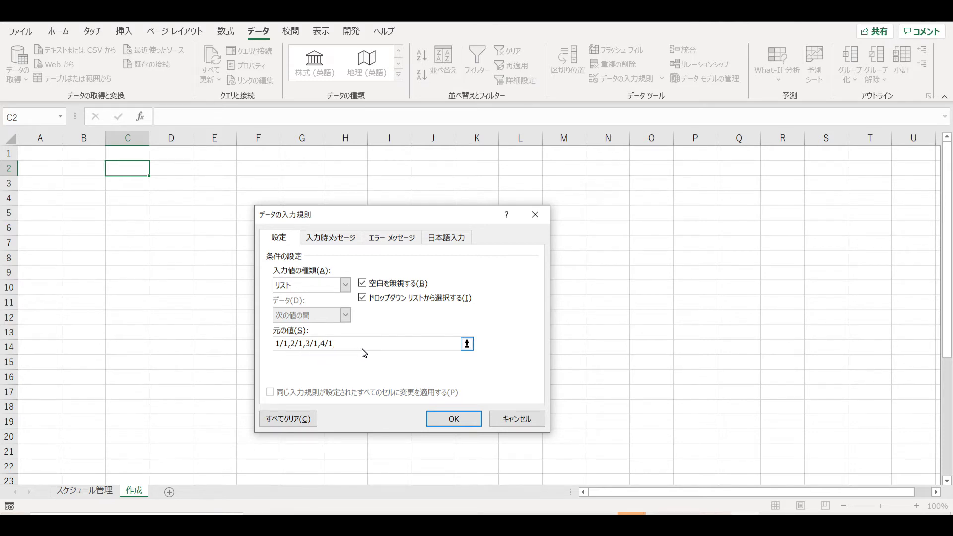
click(440, 422)
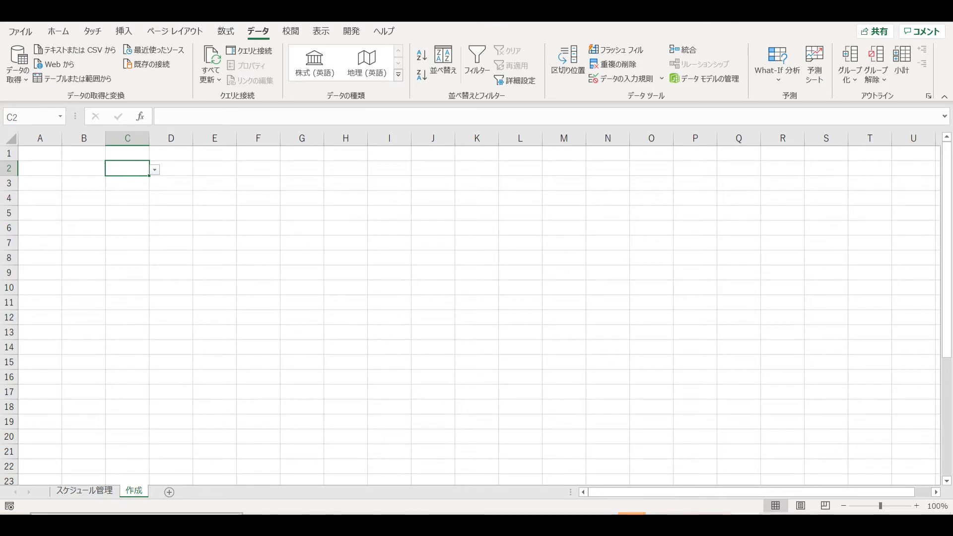
Step: Choose 1月1日 from the dropdown list in cell C2
click(155, 170)
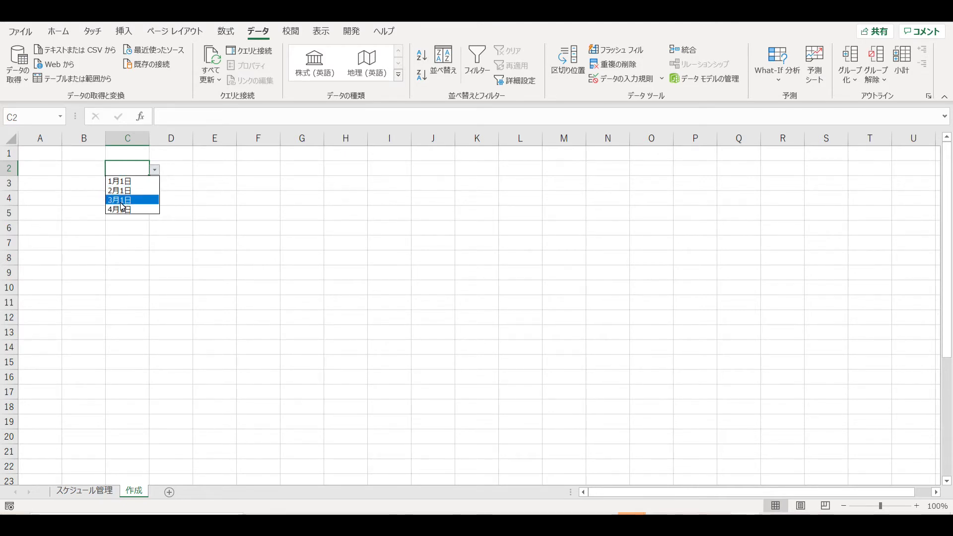
key(Escape)
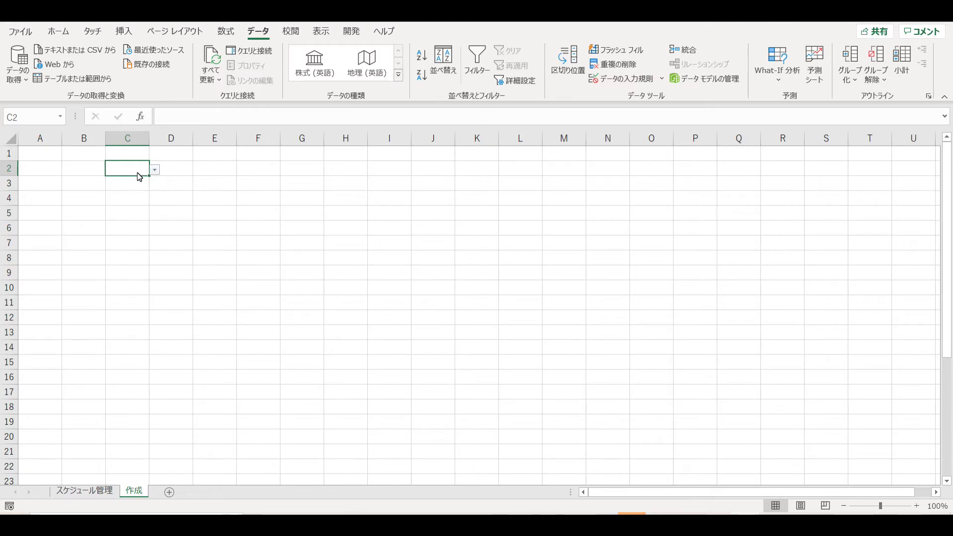
click(154, 169)
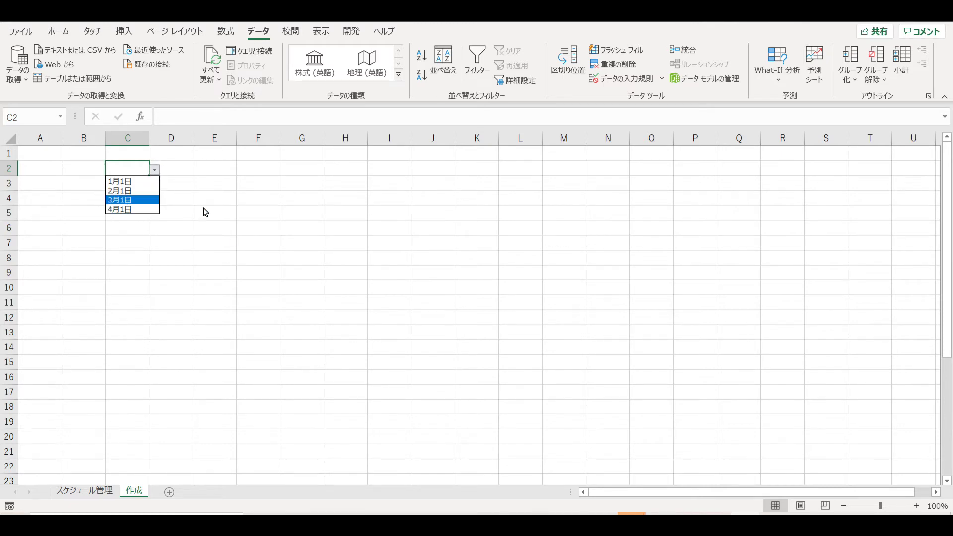
key(Up)
key(Up)
key(Return)
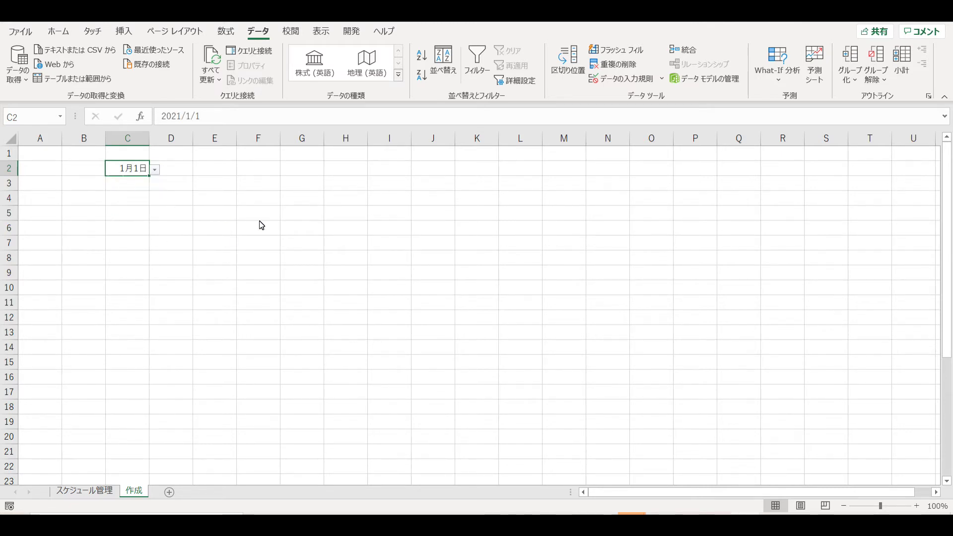
click(261, 220)
Step: Look through the month options in cell C2's dropdown list, keeping the current selection
click(140, 172)
click(155, 170)
key(Down)
key(Down)
key(Escape)
click(166, 248)
Step: Give cell C2 the custom number format m"月" so that only the month is displayed
click(140, 172)
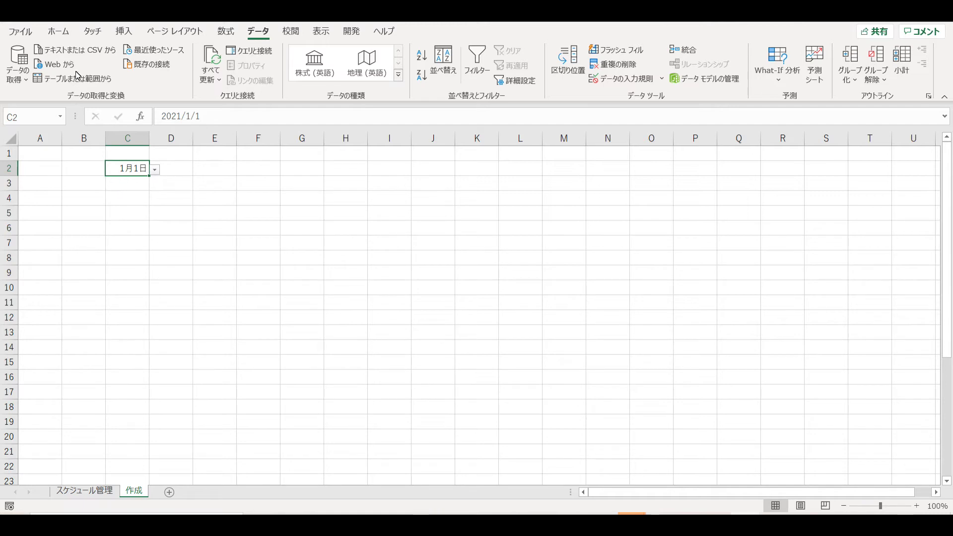
click(69, 33)
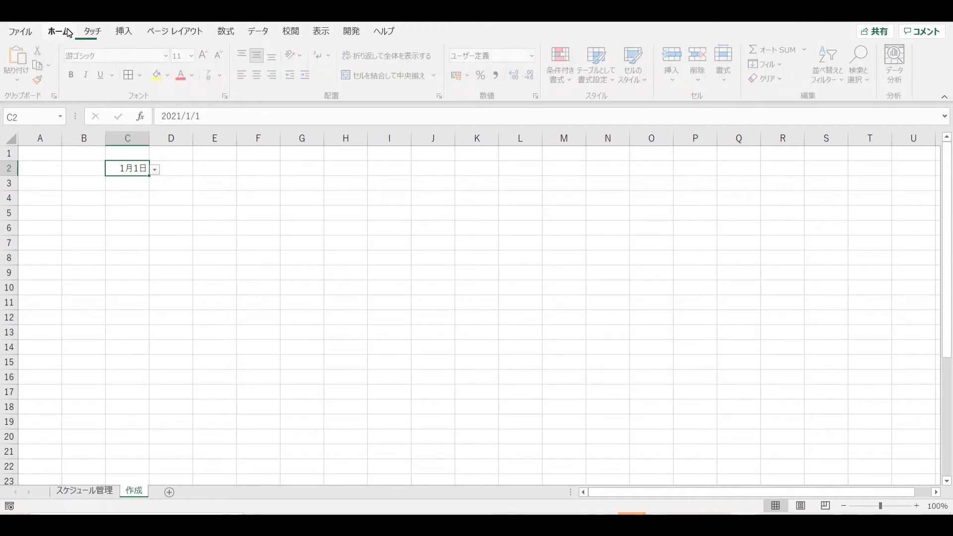
click(536, 56)
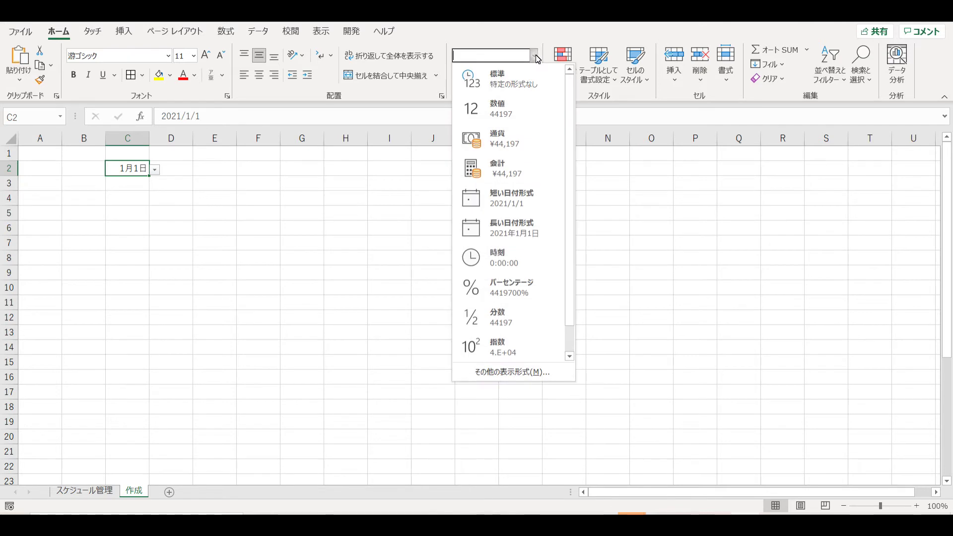
click(499, 373)
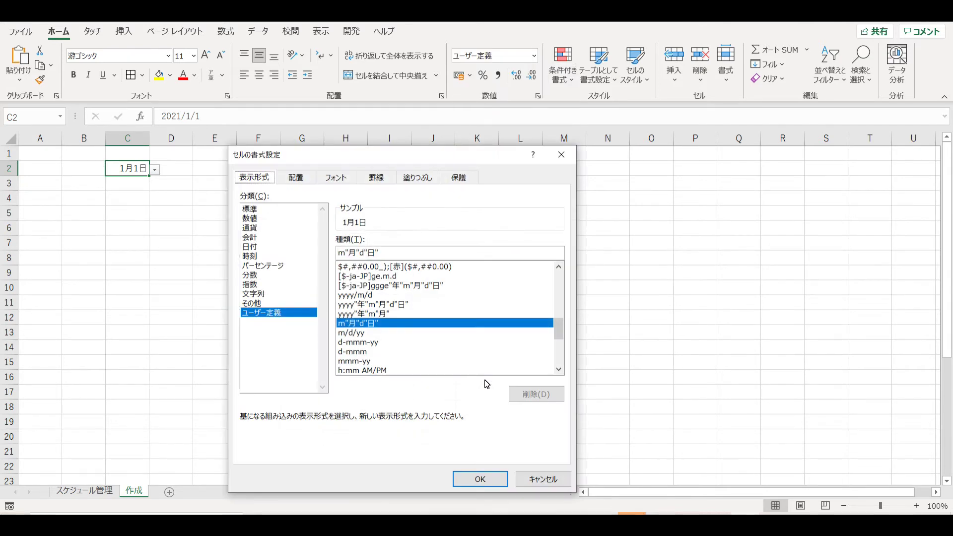
click(390, 257)
key(BackSpace)
key(BackSpace)
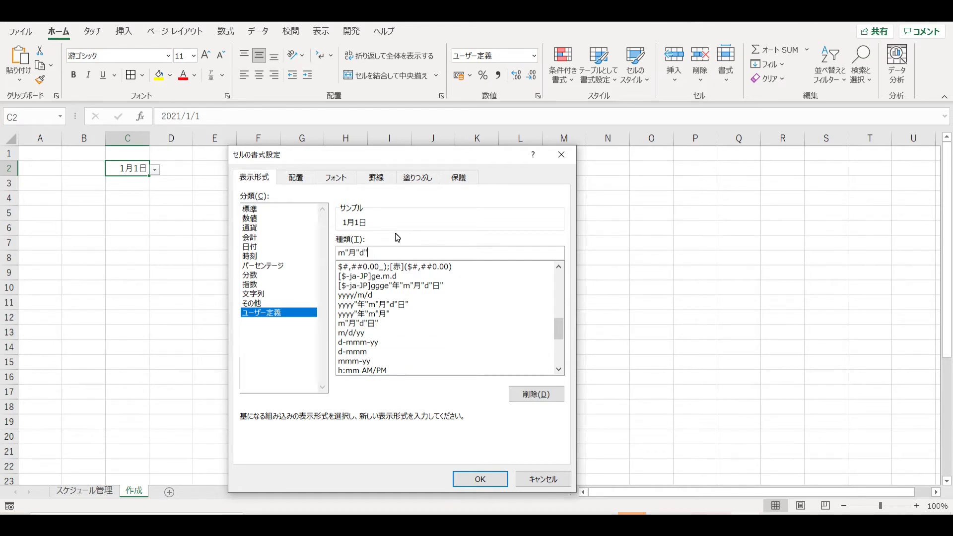
click(474, 480)
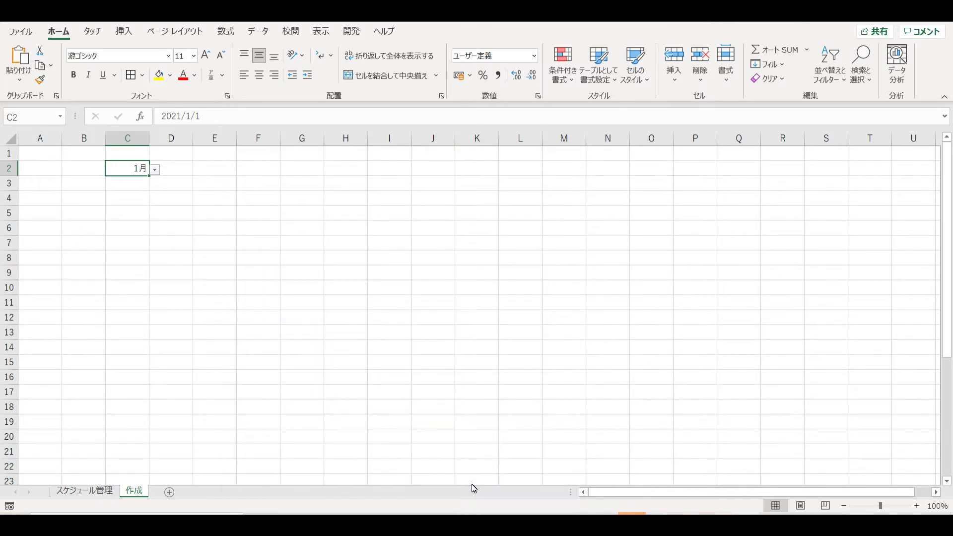
Step: Reopen the dropdown of the month-formatted cell C2 to check its entries, then close it without choosing one
click(159, 272)
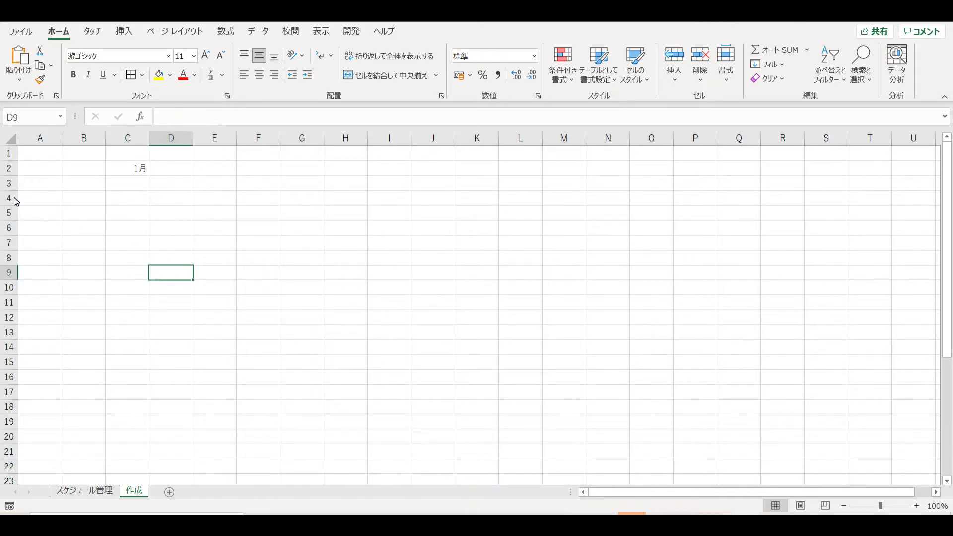
click(134, 171)
click(155, 169)
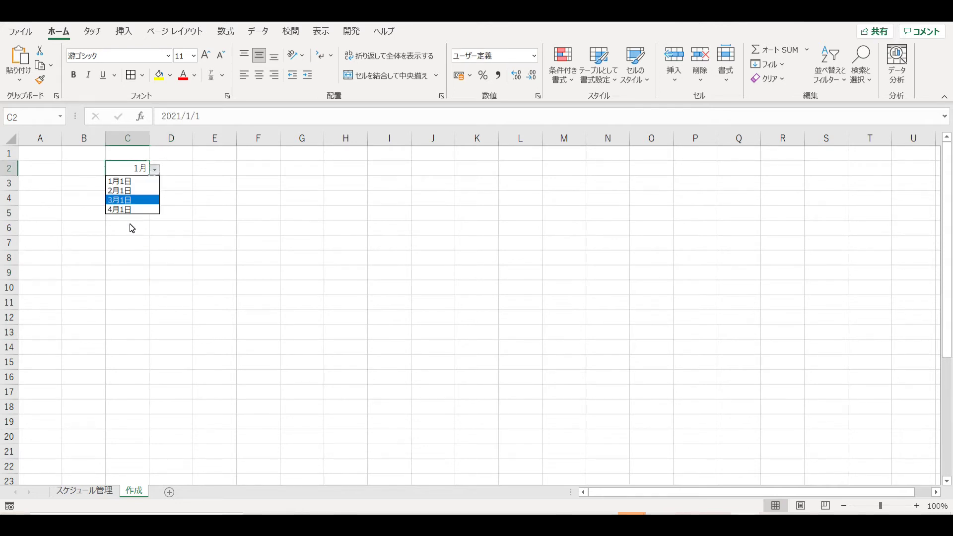
click(152, 172)
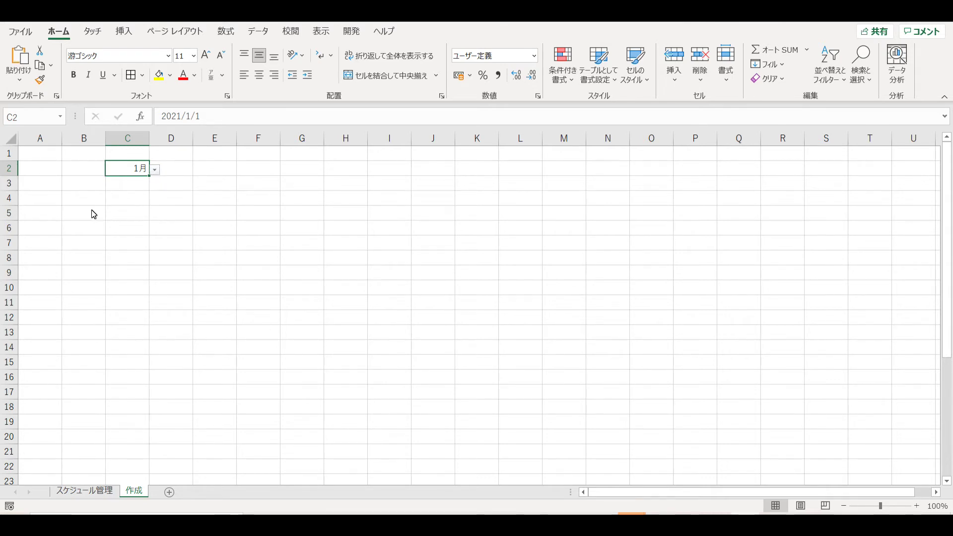
Step: Enter the formula =C2 in cell A4 to reference the selected month
click(44, 199)
double_click(45, 201)
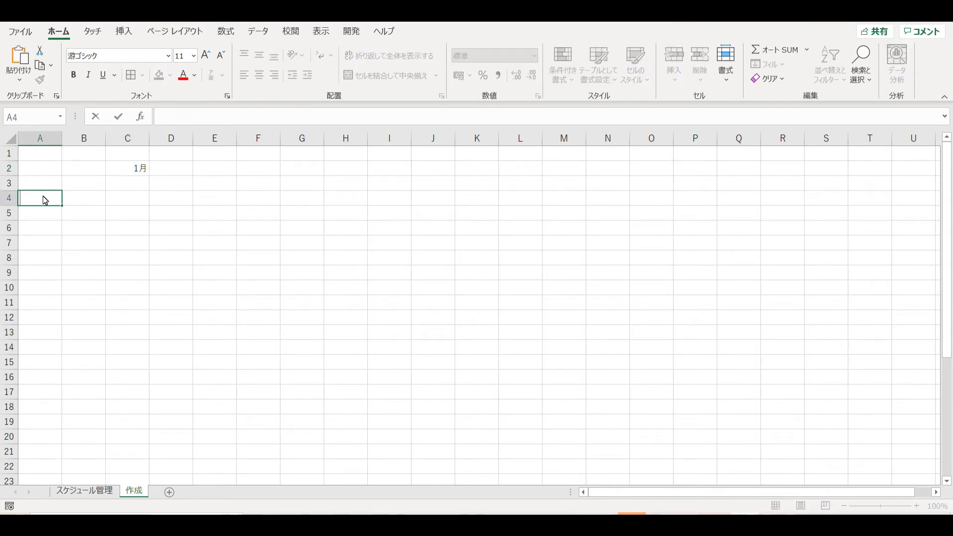
text(=)
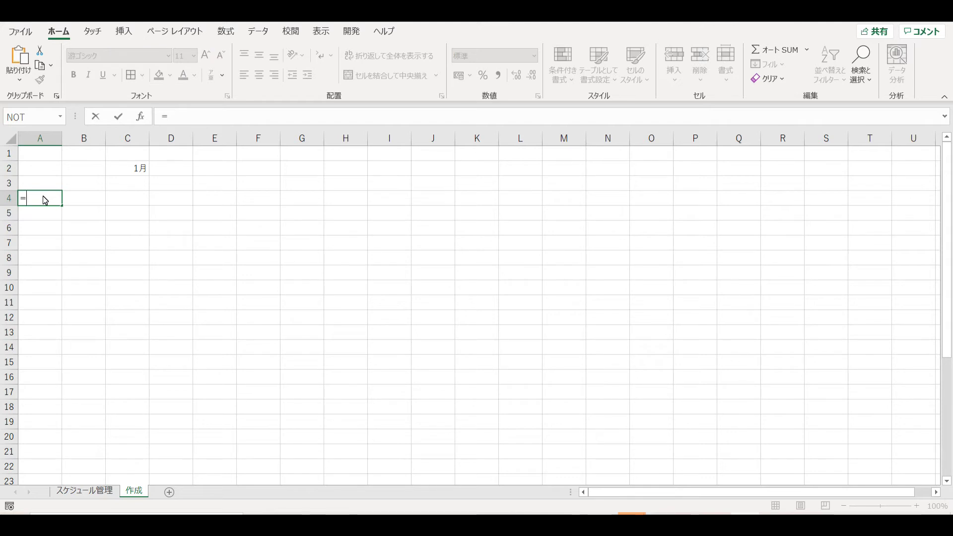
click(125, 173)
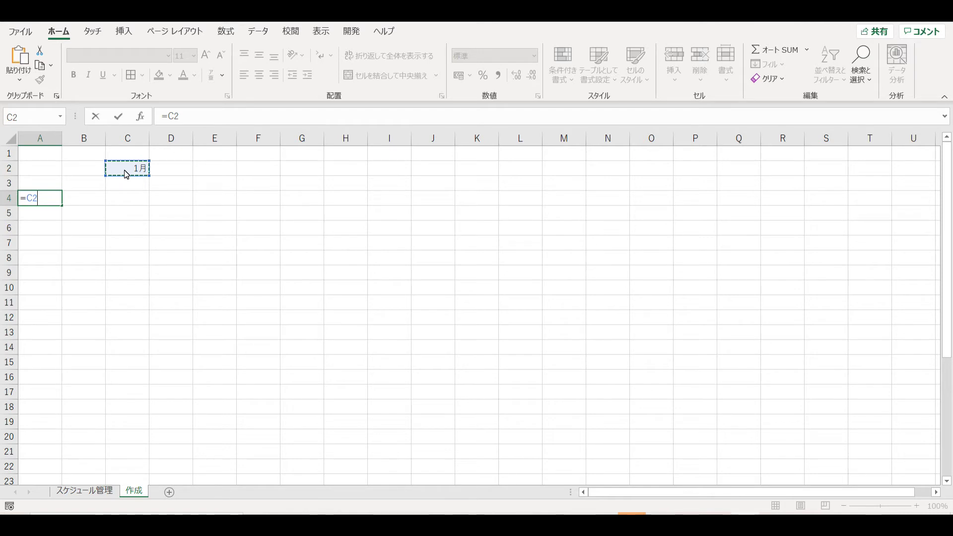
key(ctrl+Return)
key(Return)
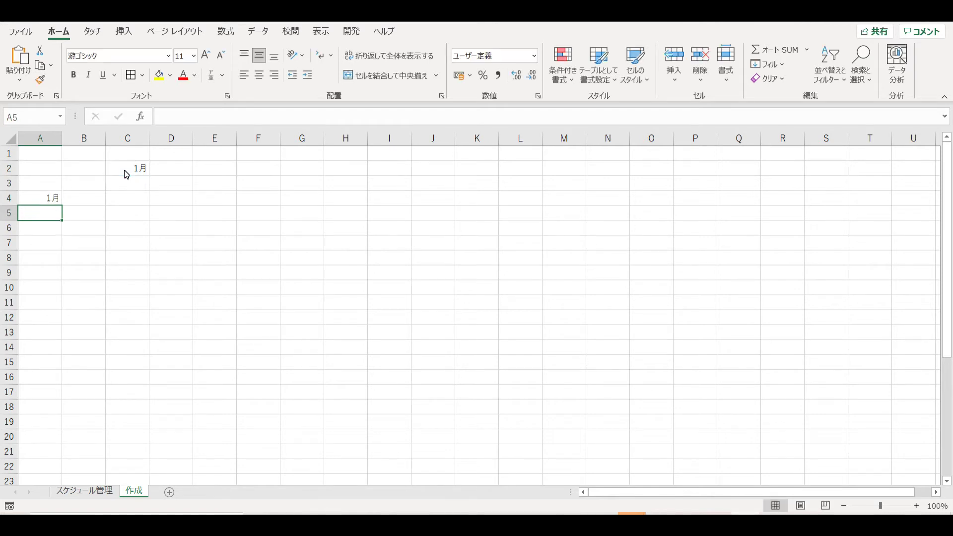
click(202, 249)
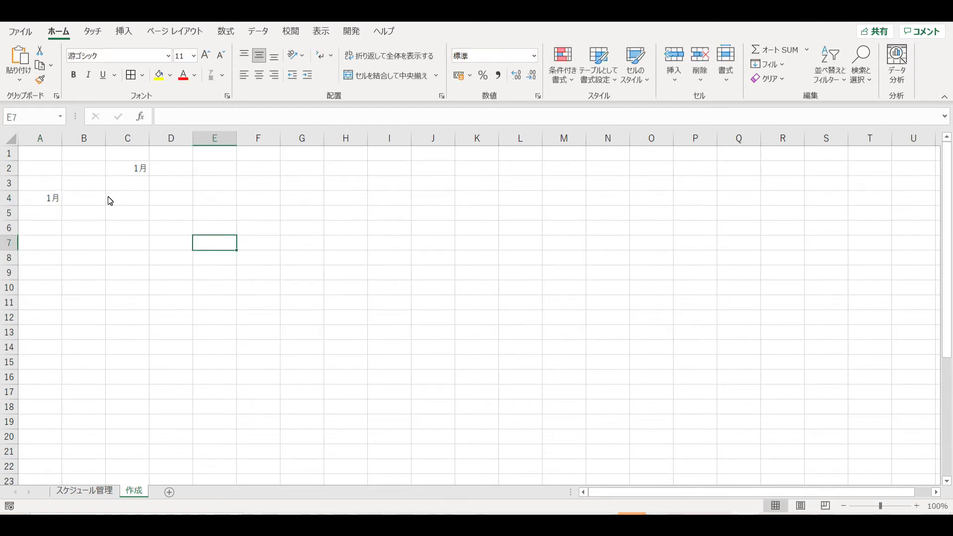
Step: Change the custom number format of cell A4 to m"月"d"日" so that it displays month and day
click(58, 200)
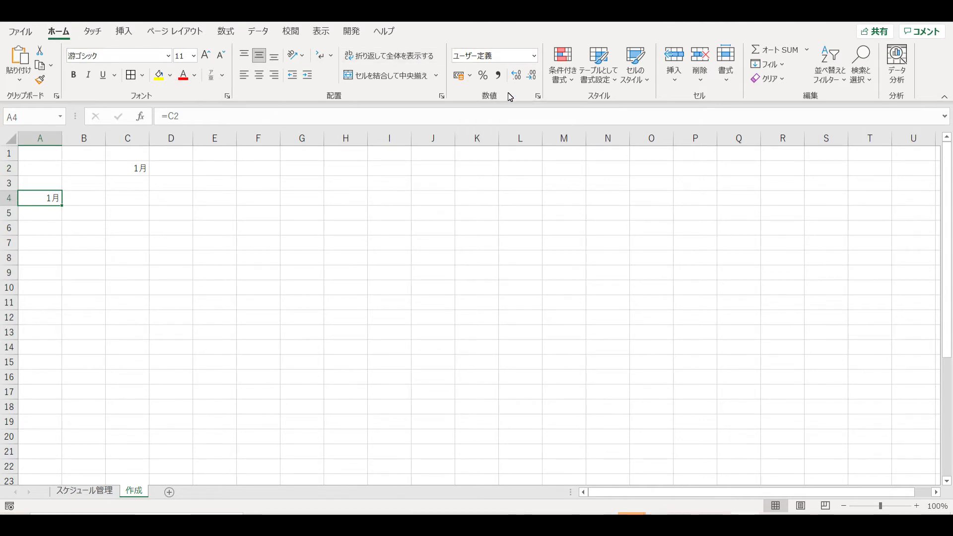
click(534, 56)
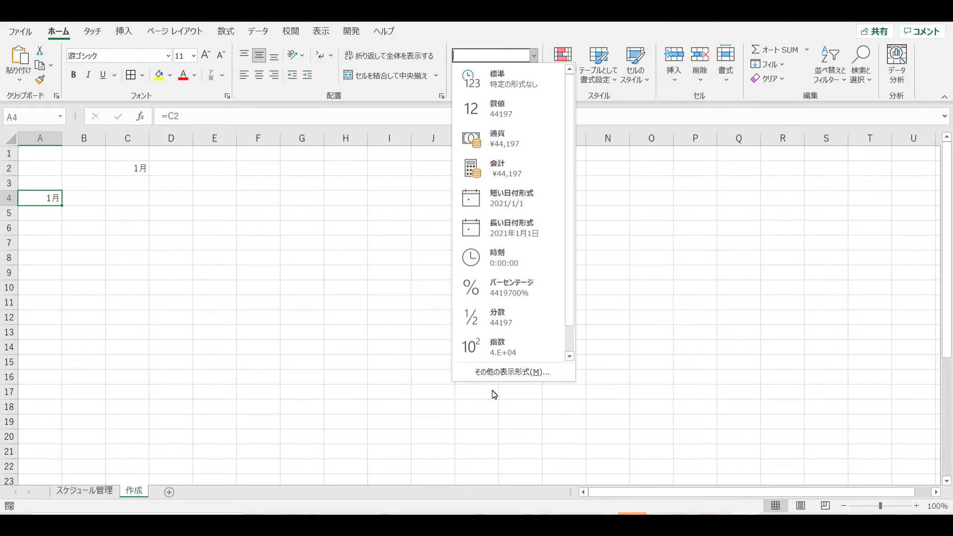
click(505, 379)
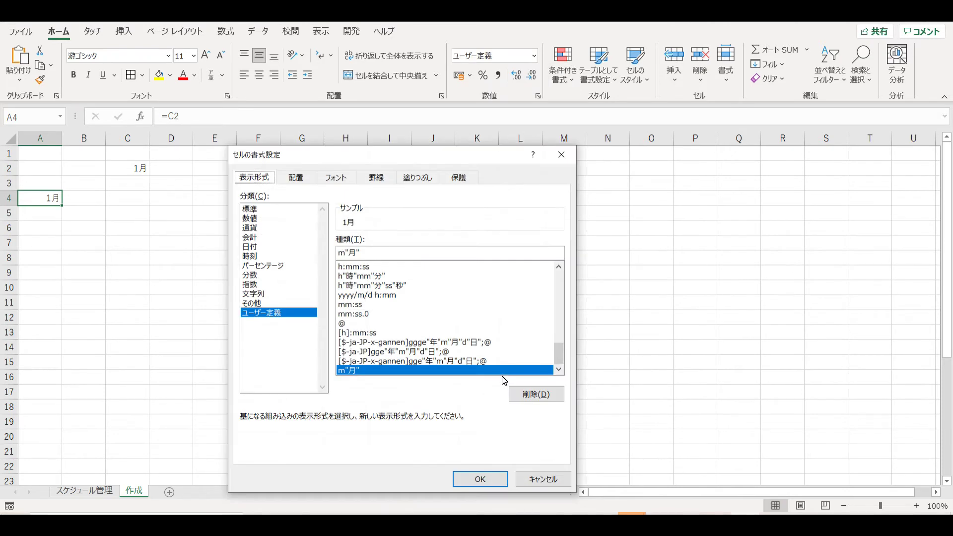
click(385, 255)
text(d)
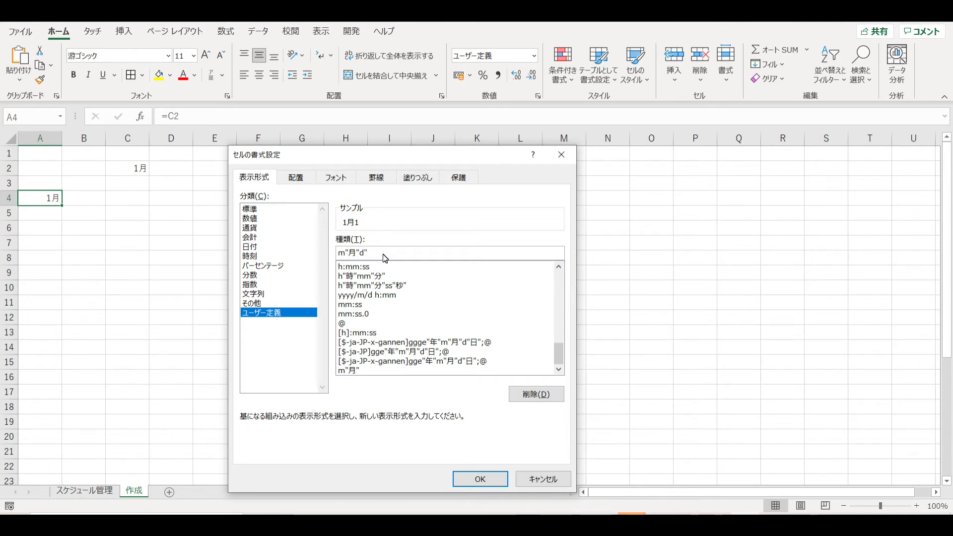
text(日)
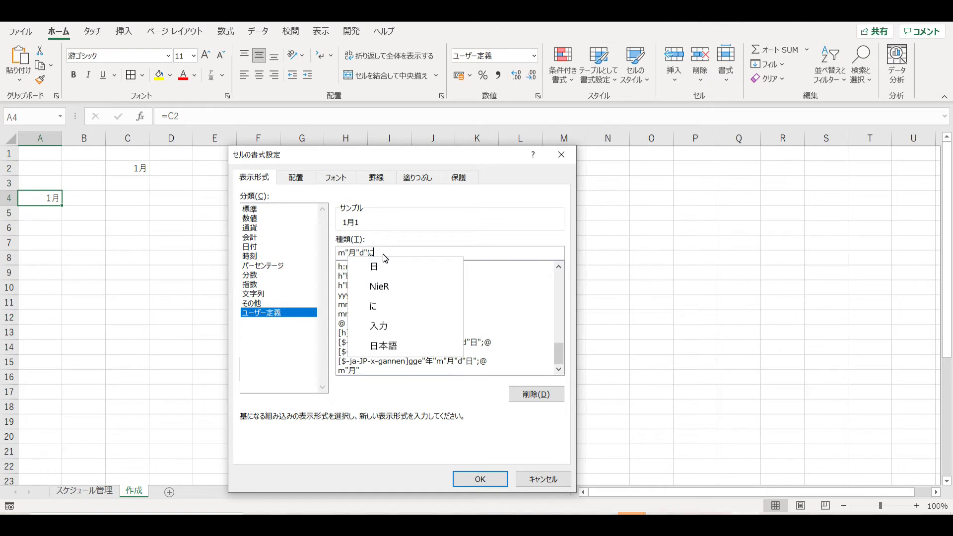
key(Return)
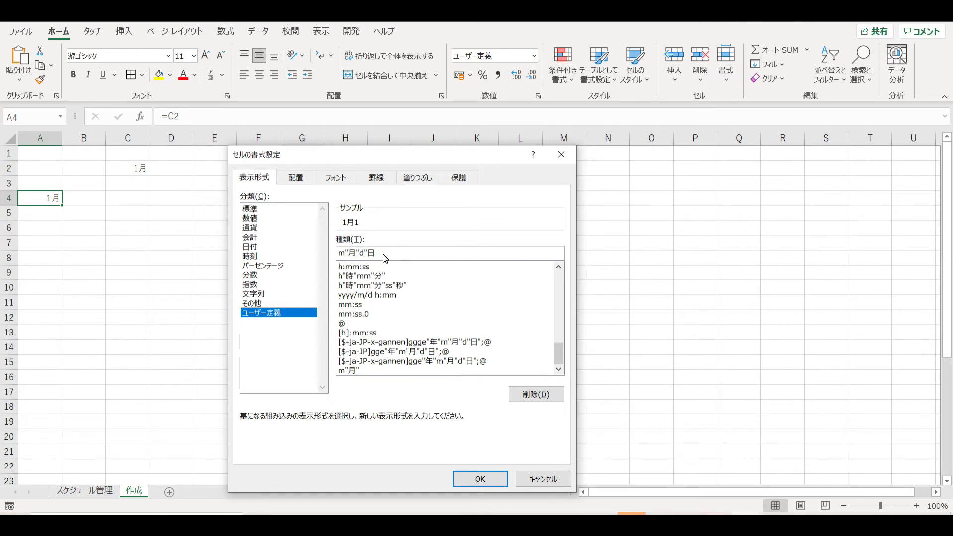
text(")
click(464, 484)
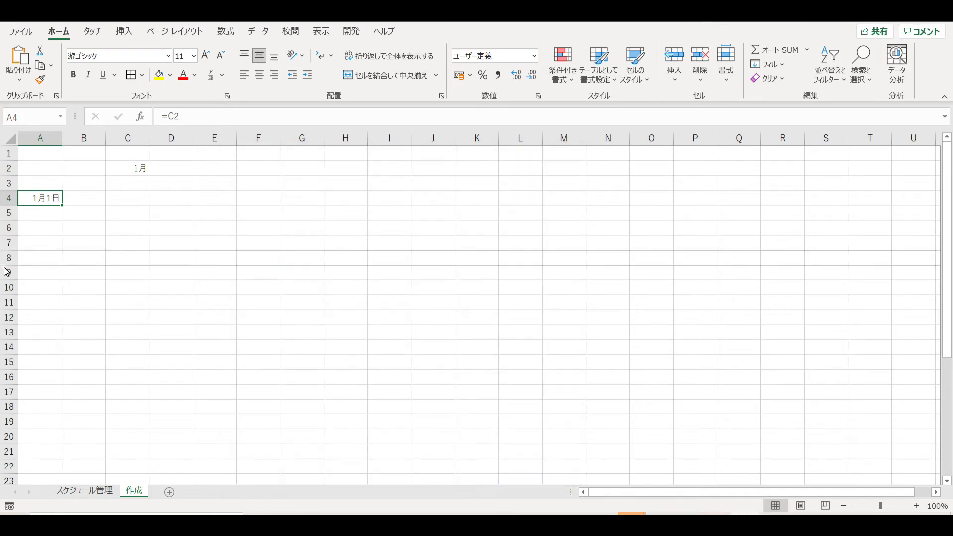
Step: Enter the formula =A4+1 in cell A5 to produce the day after the date in A4
click(54, 248)
click(56, 201)
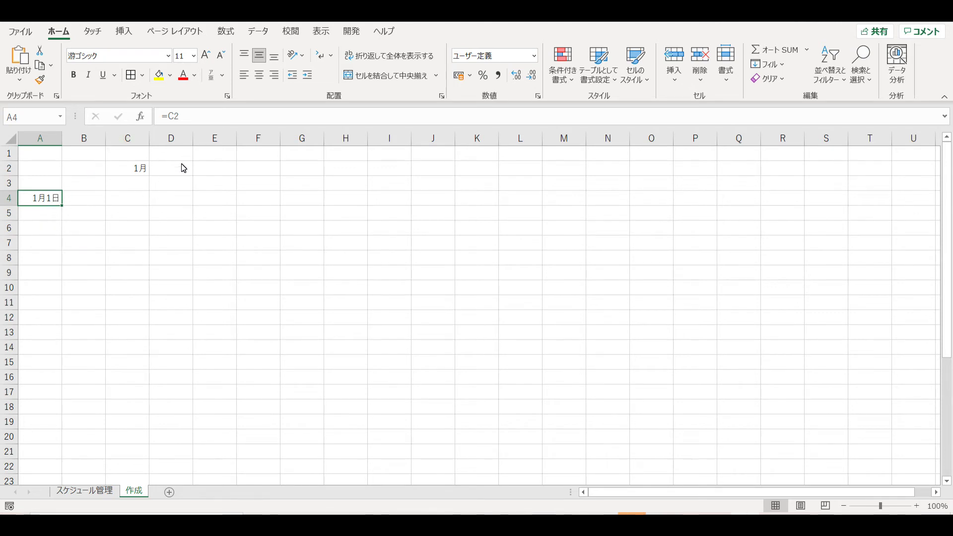
click(84, 220)
double_click(46, 219)
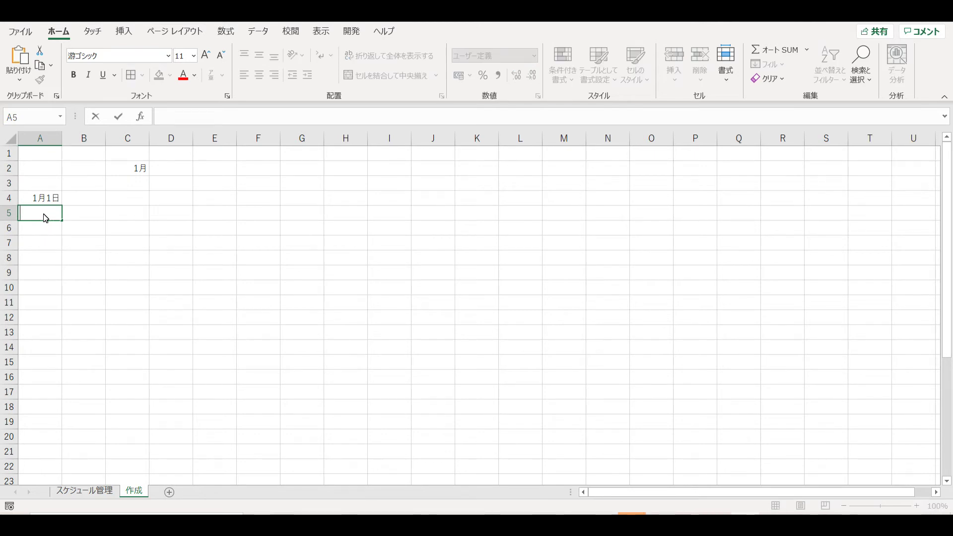
text(=)
click(55, 201)
text(+1)
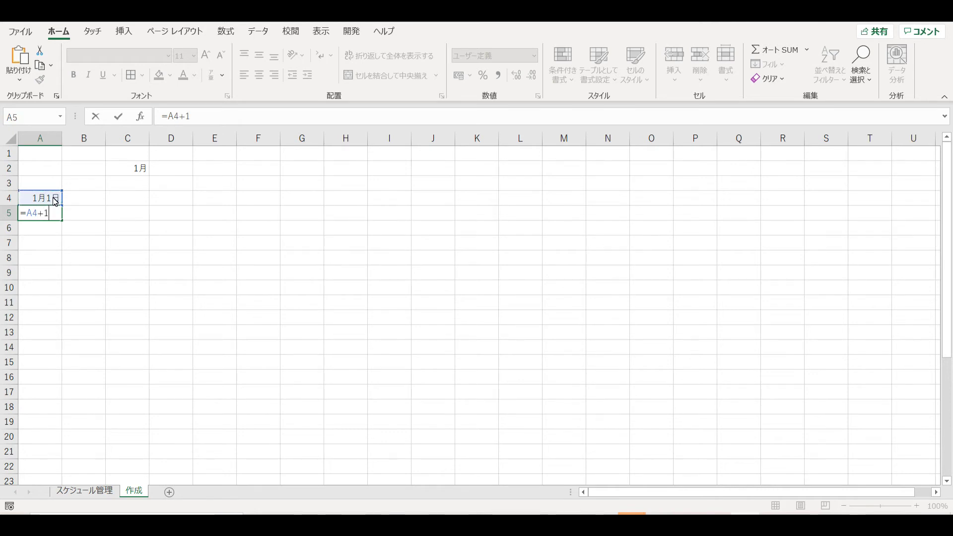
key(Return)
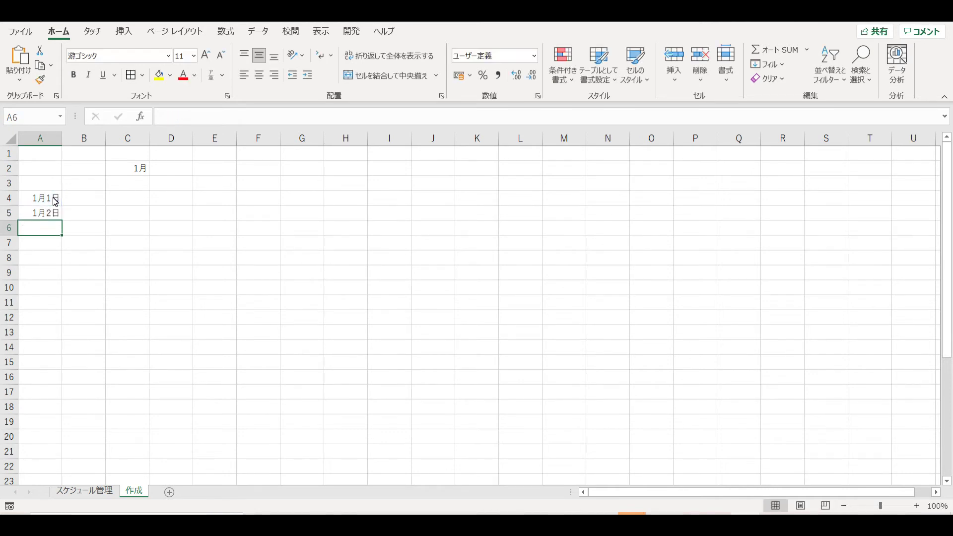
Step: Fill the formula of cell A5 down column A through row 31
click(45, 218)
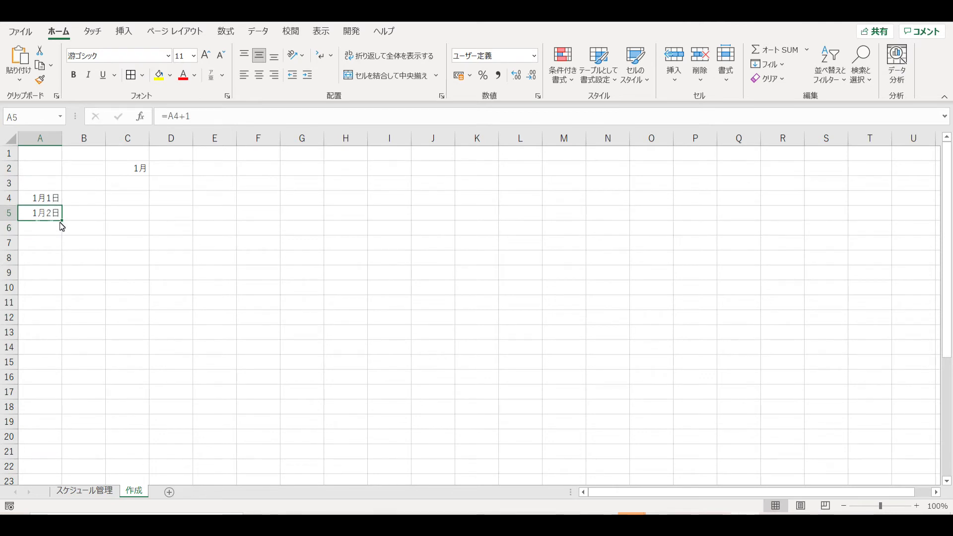
drag(62, 224, 33, 471)
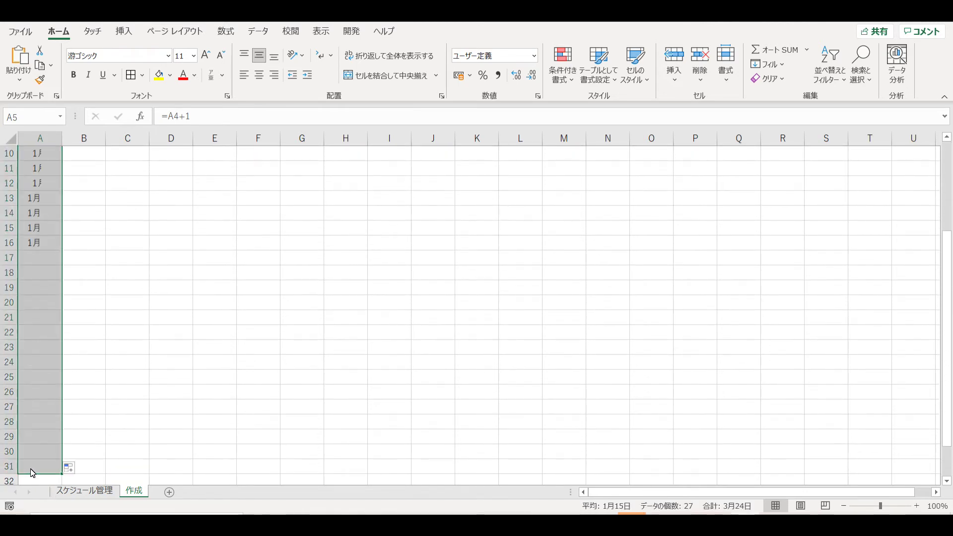
click(100, 426)
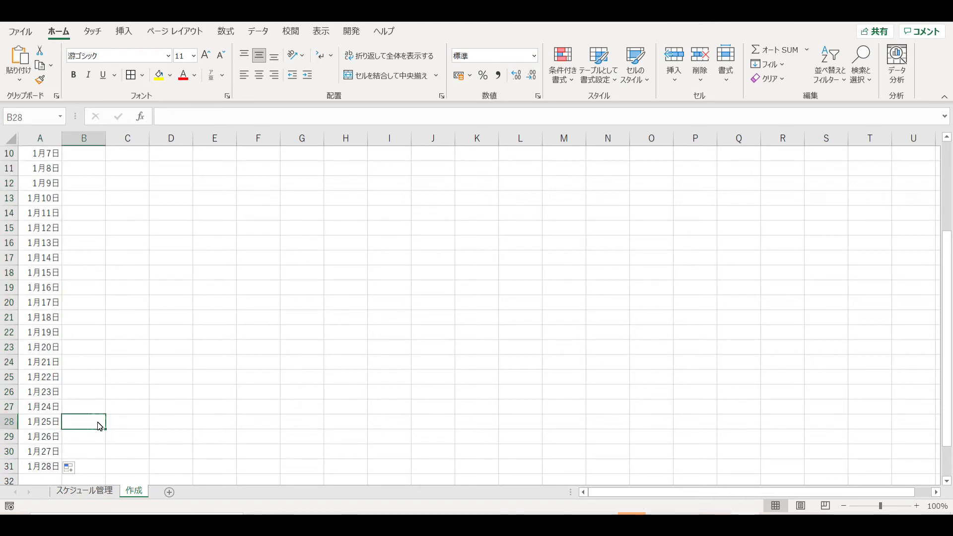
scroll(96, 423, down, 1)
Step: Extend the date formulas from A31 down through A34 so the list covers 31 days
click(57, 410)
click(58, 423)
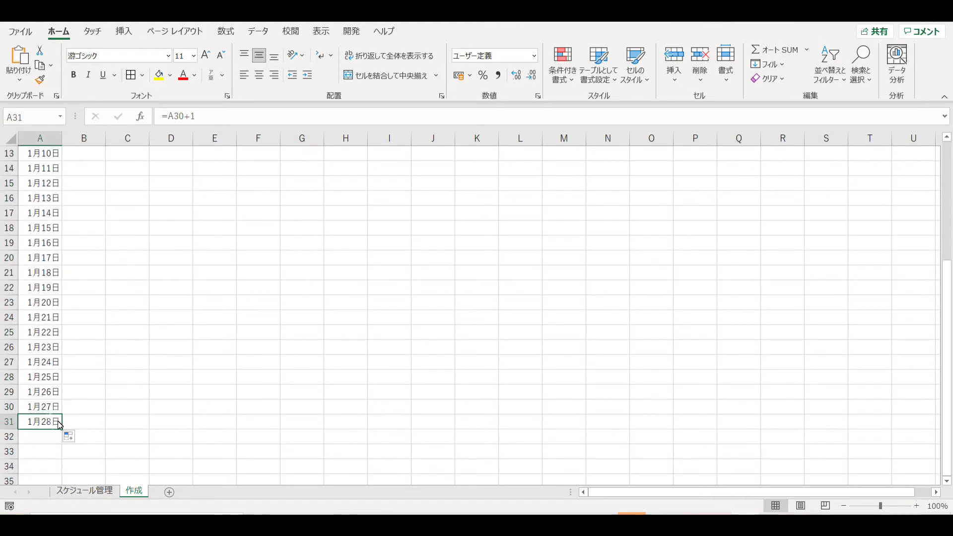
drag(63, 430, 61, 453)
click(94, 410)
scroll(31, 451, down, 1)
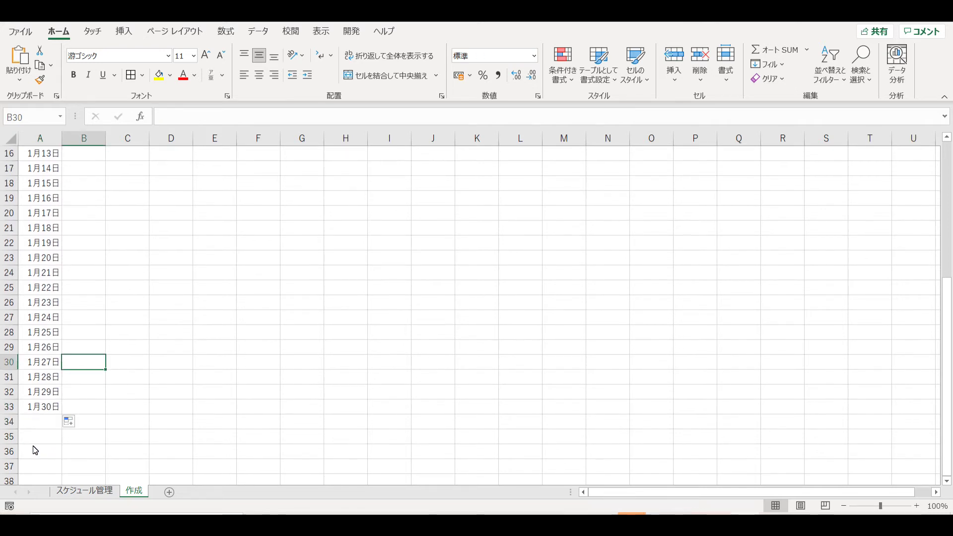
click(45, 411)
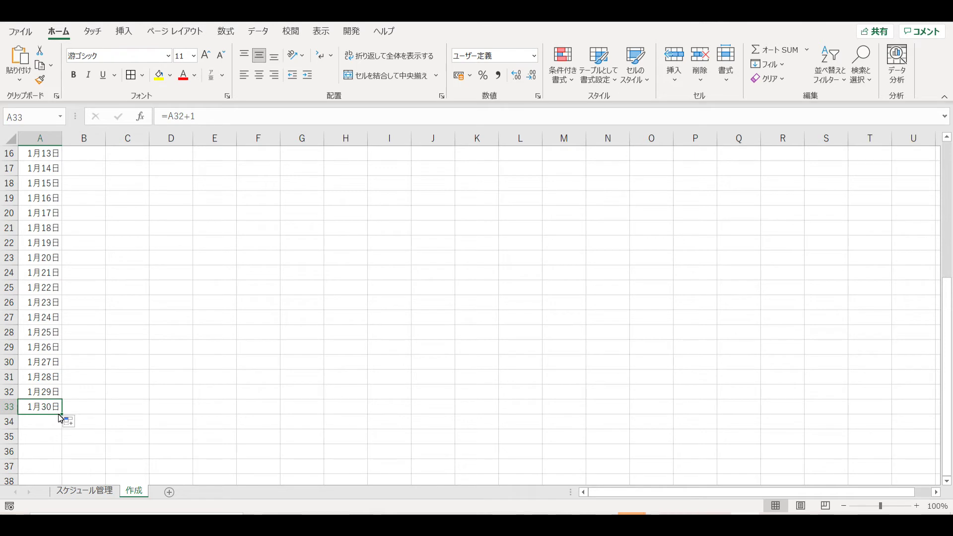
drag(62, 418, 66, 426)
click(83, 381)
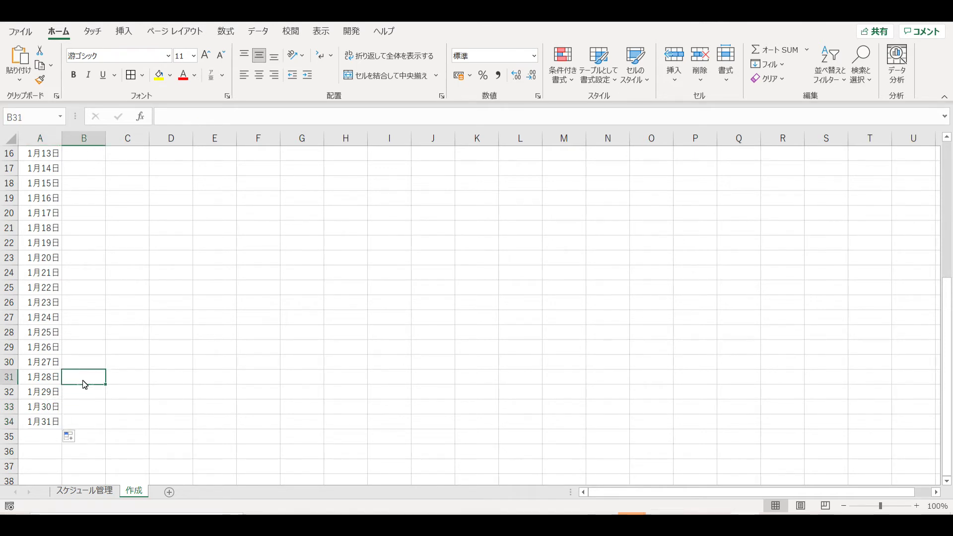
Step: Choose February from the month dropdown in cell C2
scroll(83, 385, up, 5)
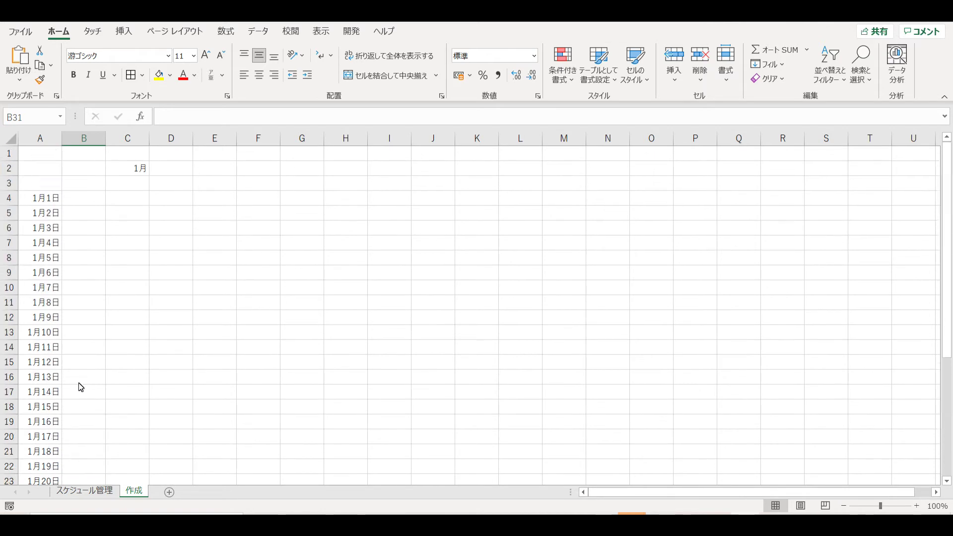
scroll(81, 387, down, 6)
scroll(79, 389, up, 6)
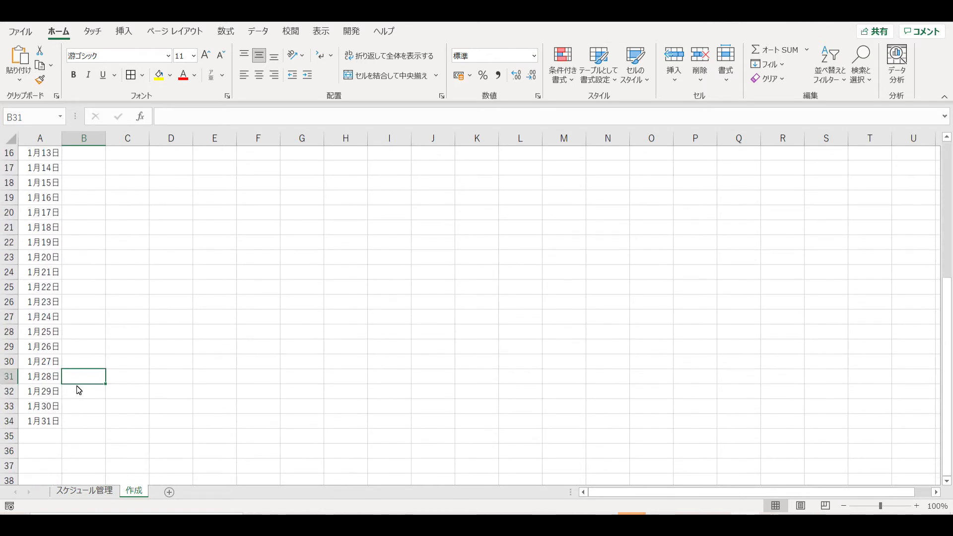
click(140, 172)
click(155, 169)
click(141, 191)
click(207, 215)
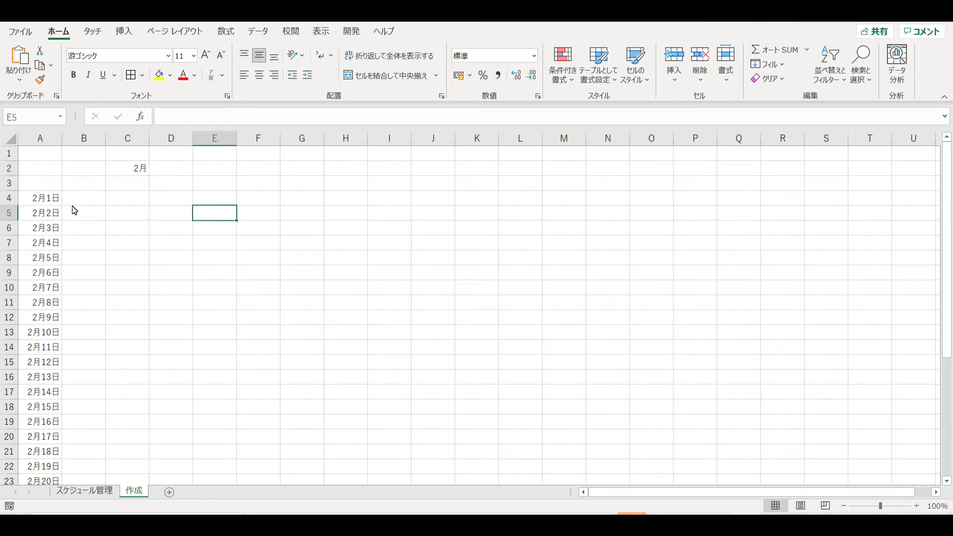
Step: Examine the last rows of the date list in column A against the month selected in C2
scroll(75, 210, down, 6)
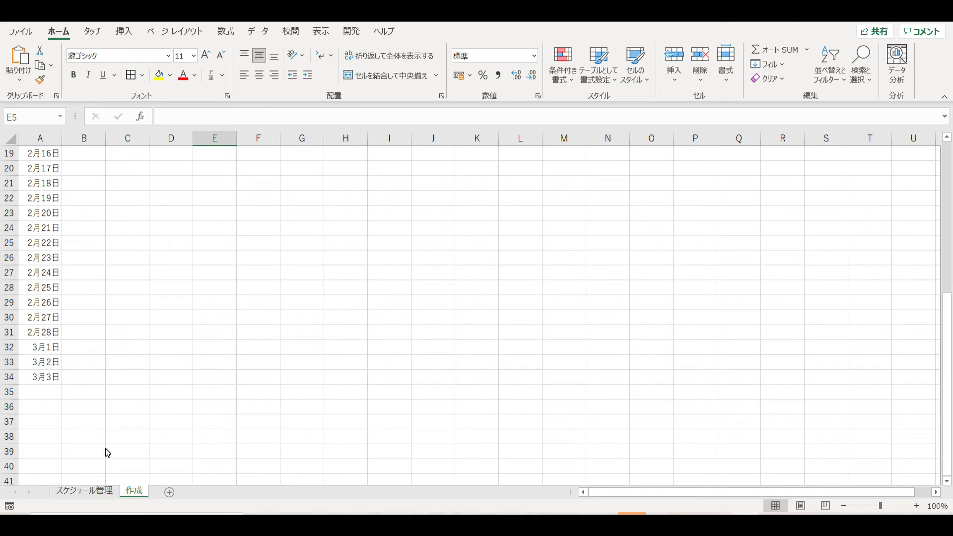
click(127, 361)
scroll(106, 366, up, 6)
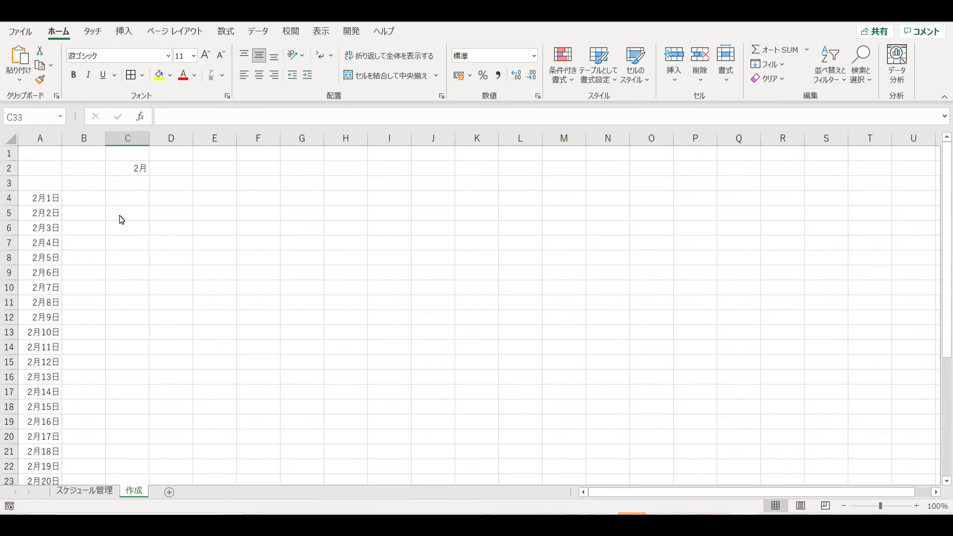
click(130, 174)
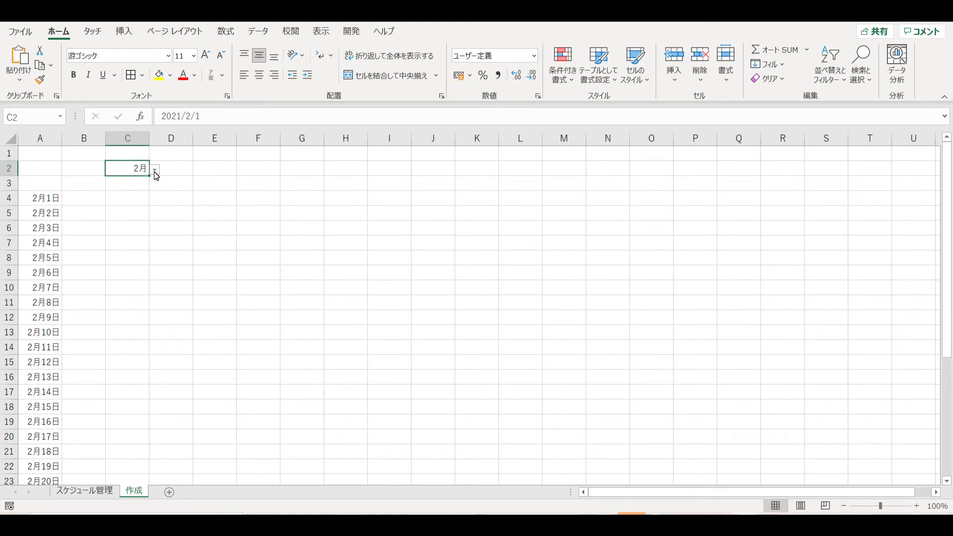
scroll(75, 303, down, 6)
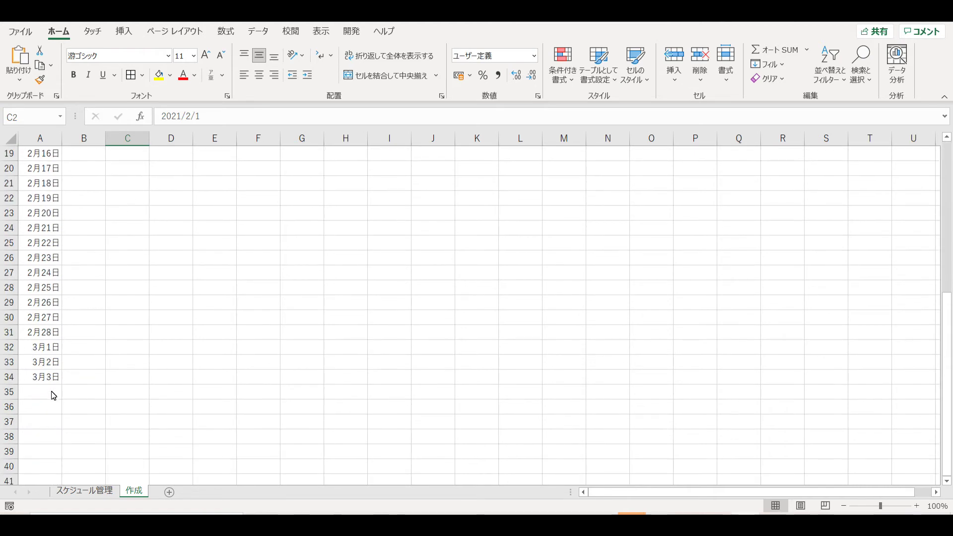
click(74, 368)
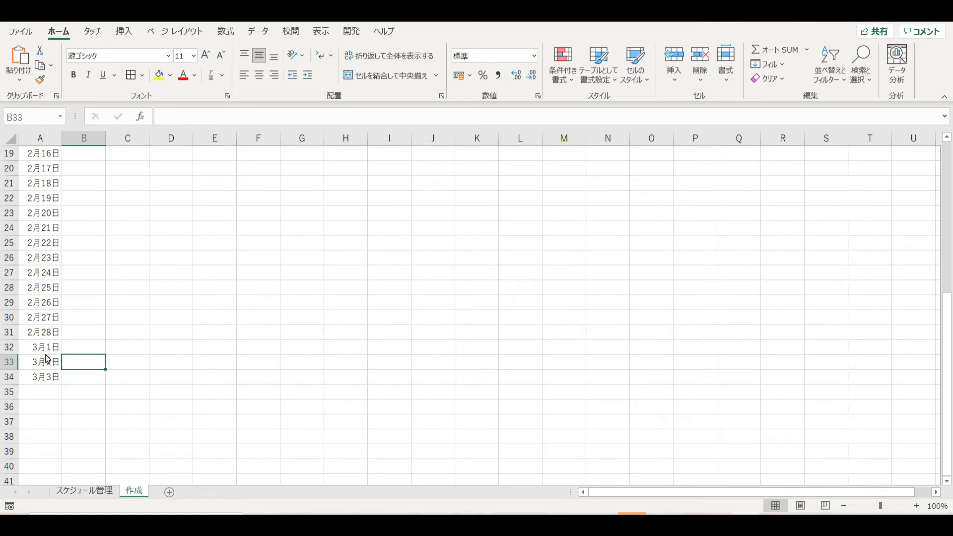
click(97, 352)
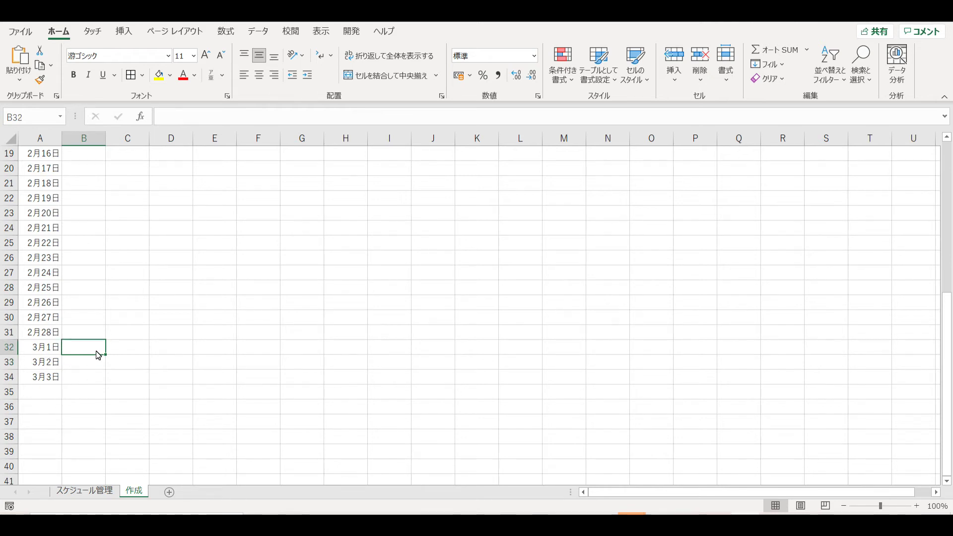
Step: Remove A31+1 from the formula in cell A32 and start an IF function in its place
double_click(50, 352)
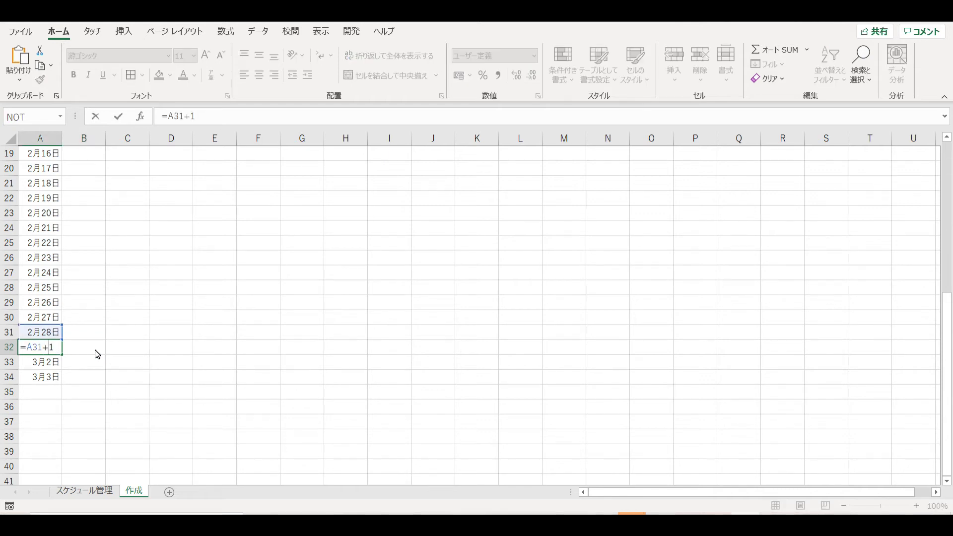
key(BackSpace)
key(BackSpace)
key(BackSpace)
key(BackSpace)
key(BackSpace)
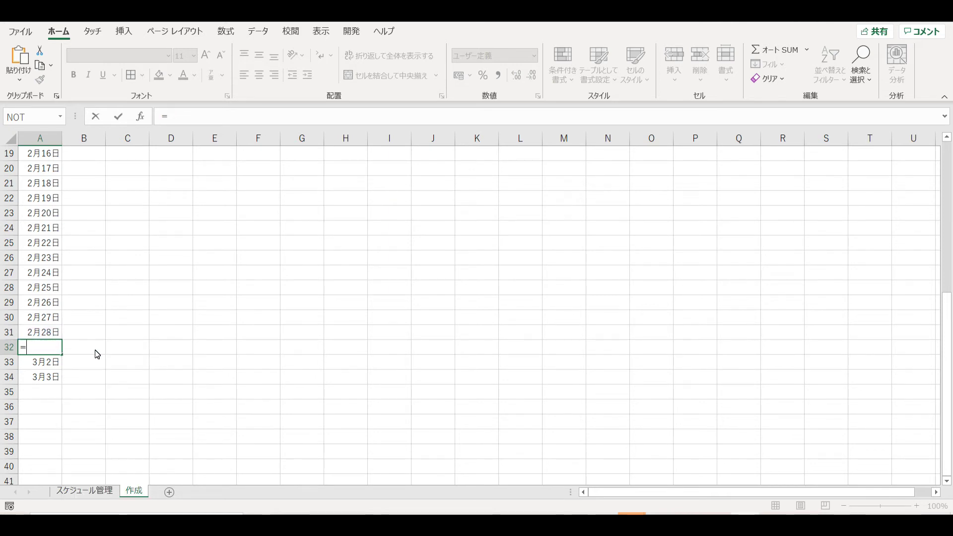
text(IF)
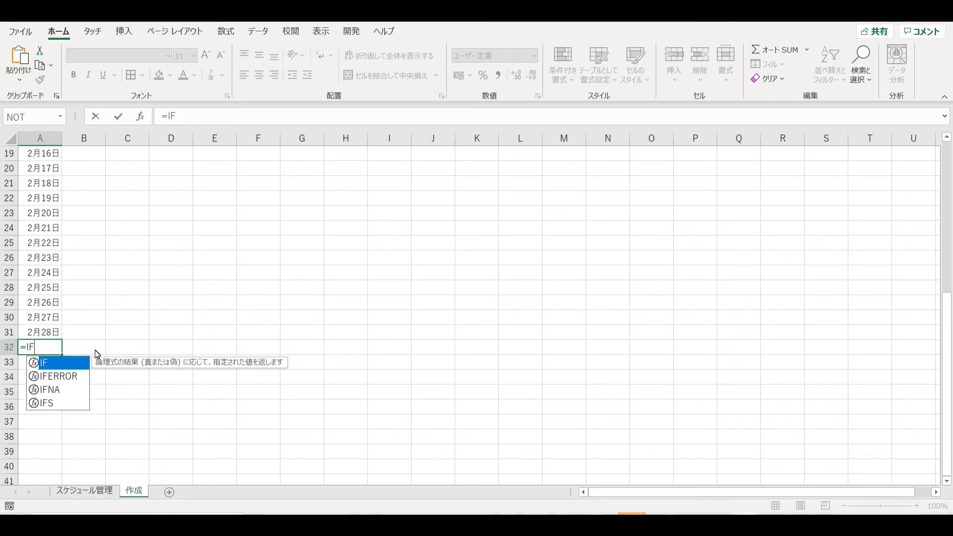
text(()
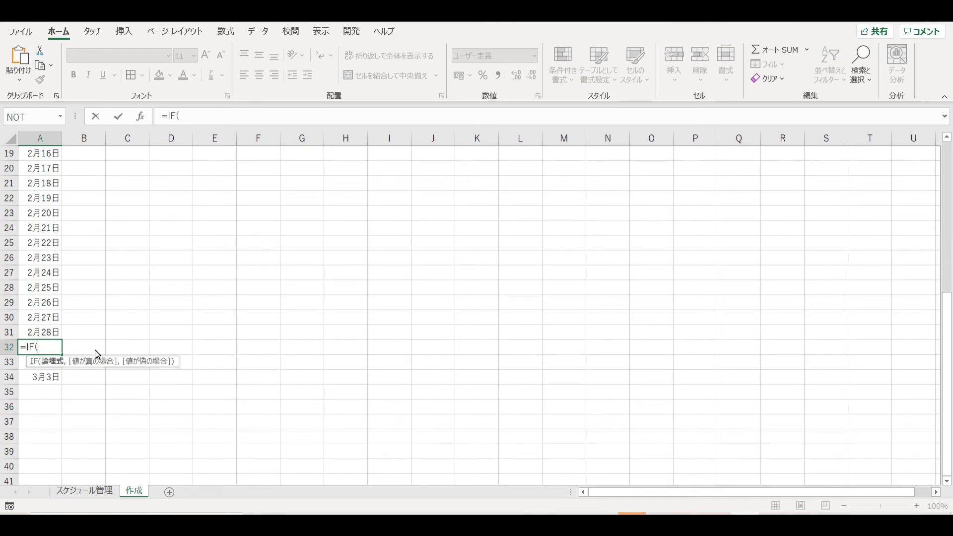
Step: Enter MONTH(A31)=MONTH(A31+1) as the logical test of the IF function in cell A32
text(MONTH)
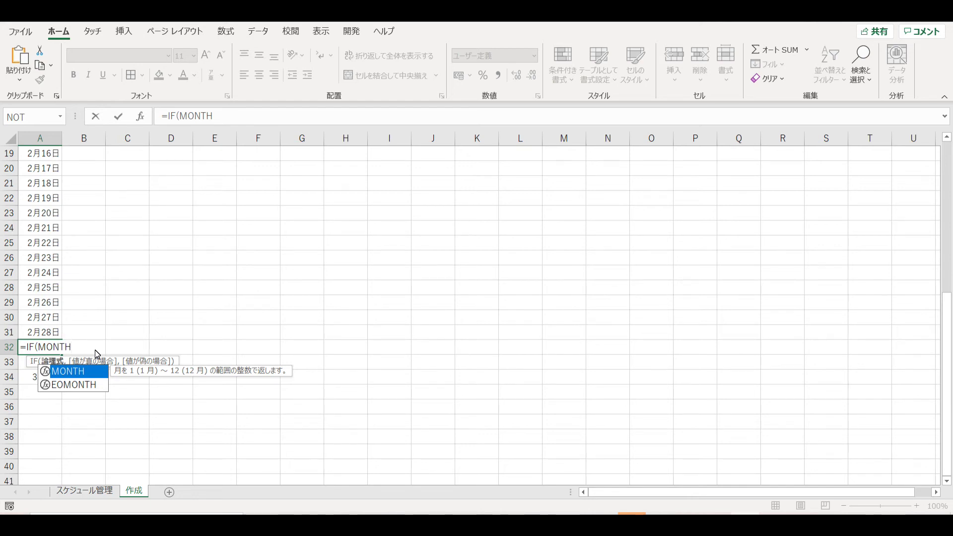
text(()
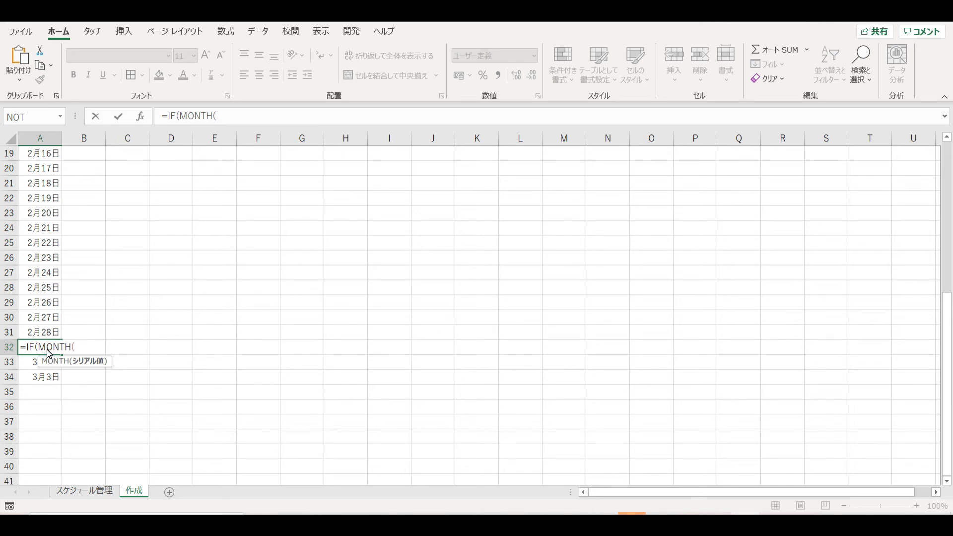
click(56, 335)
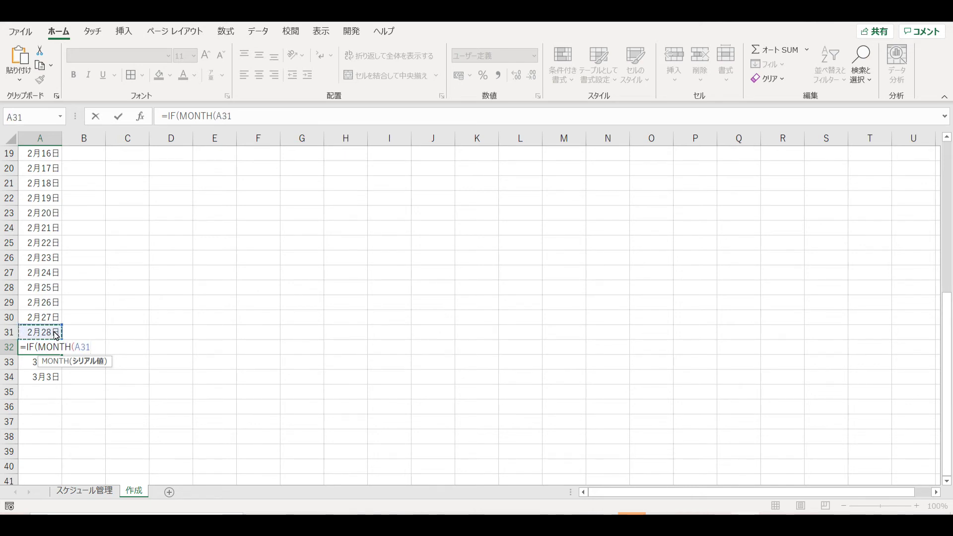
text())
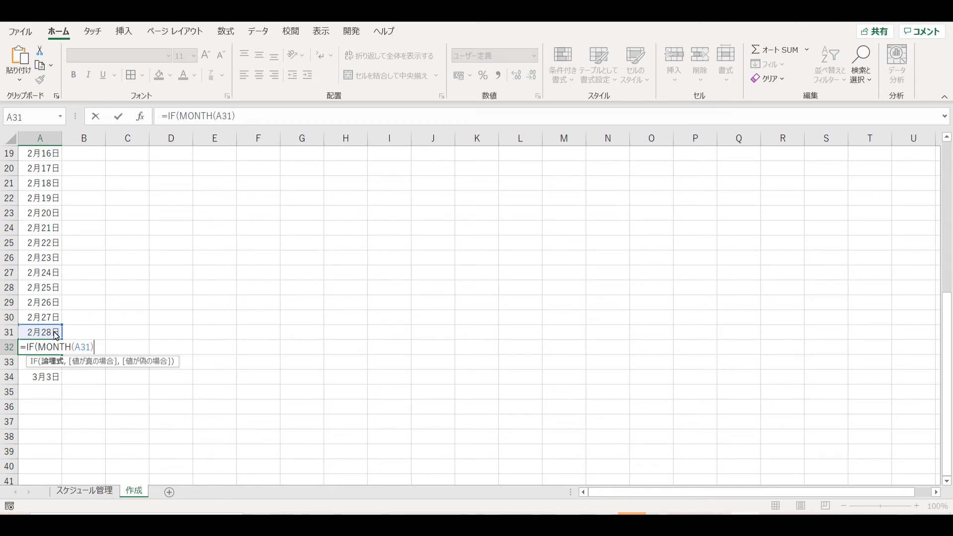
text(=MON)
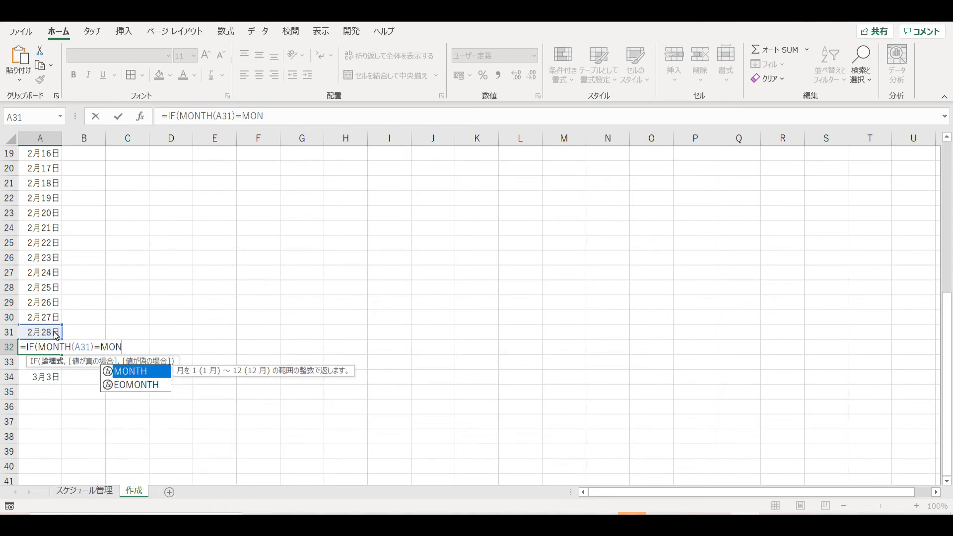
text(TH()
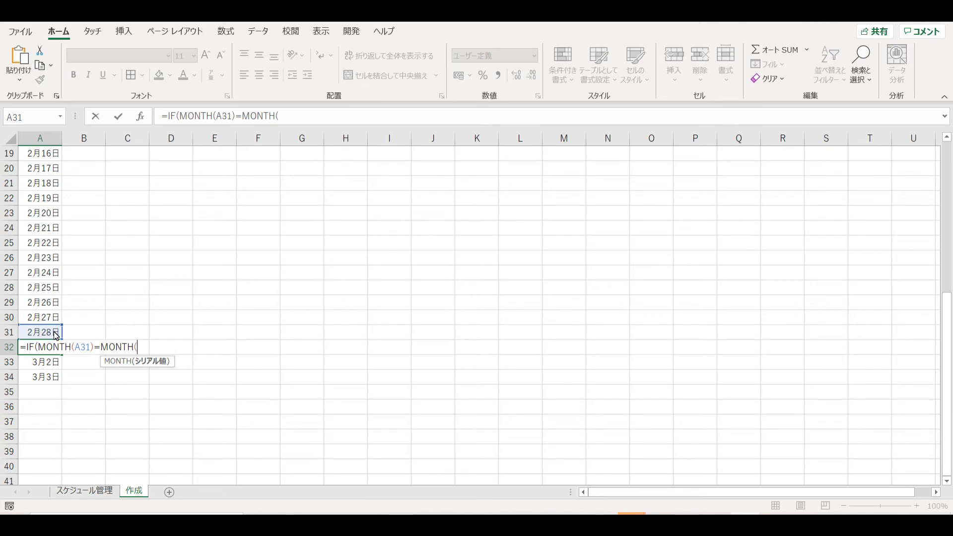
text(A)
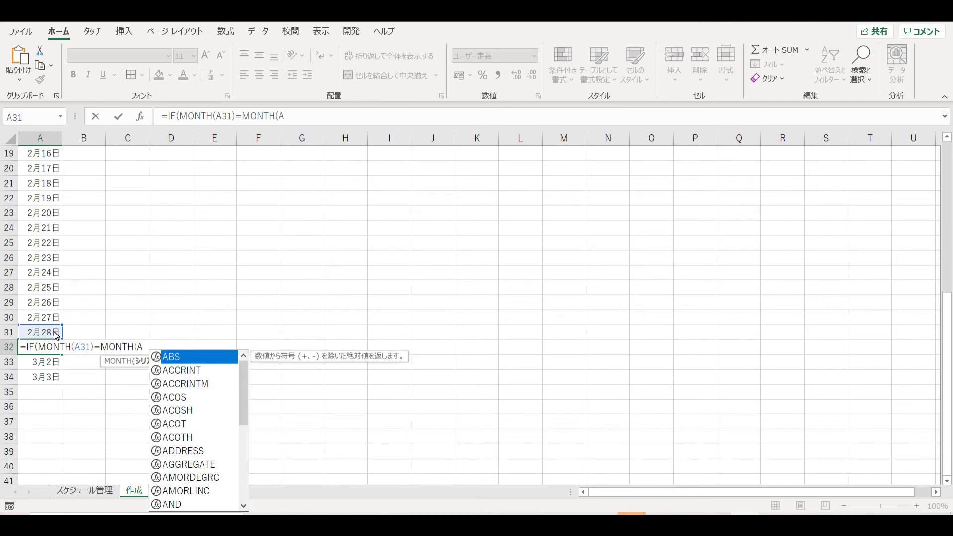
text(31+)
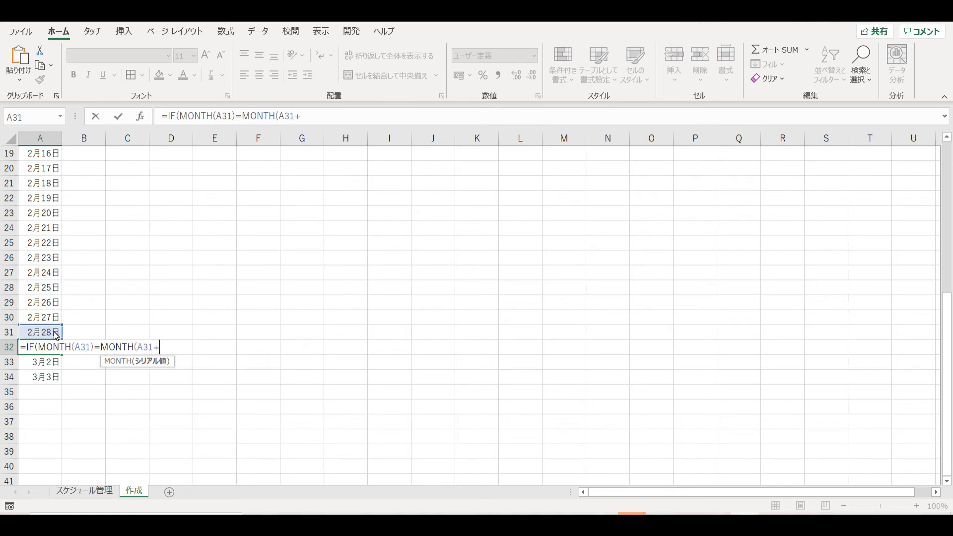
text(1))
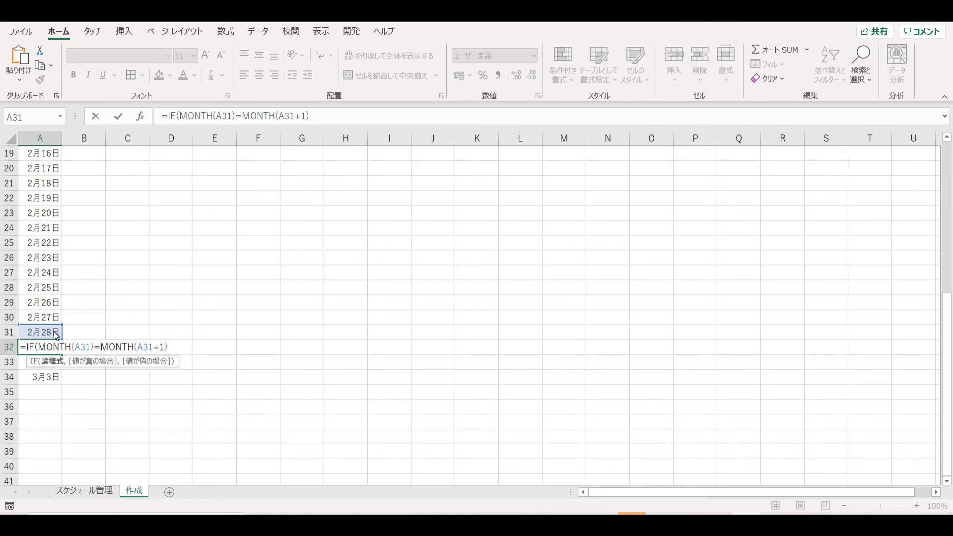
Step: Complete the IF formula in A32 so it returns A31+1 when true and an empty string when false
text(,)
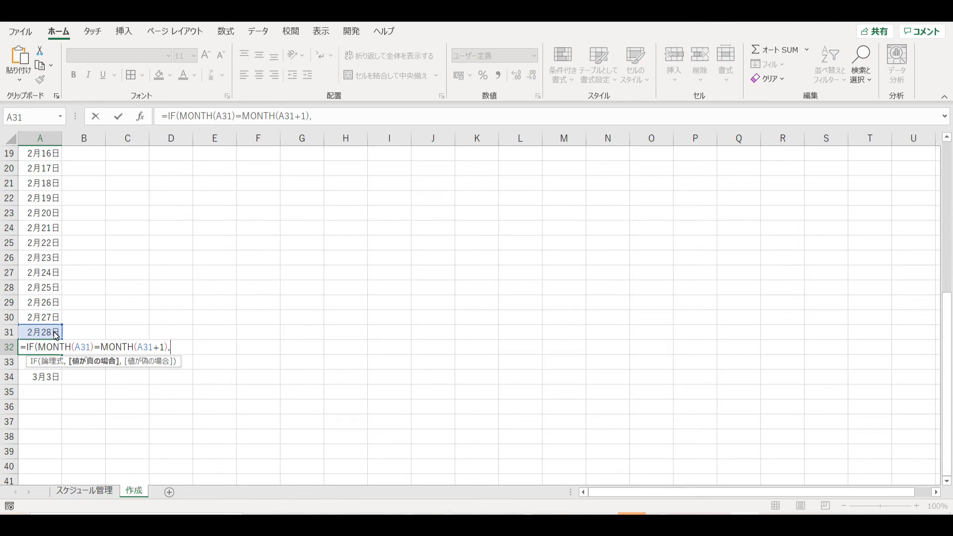
text(A)
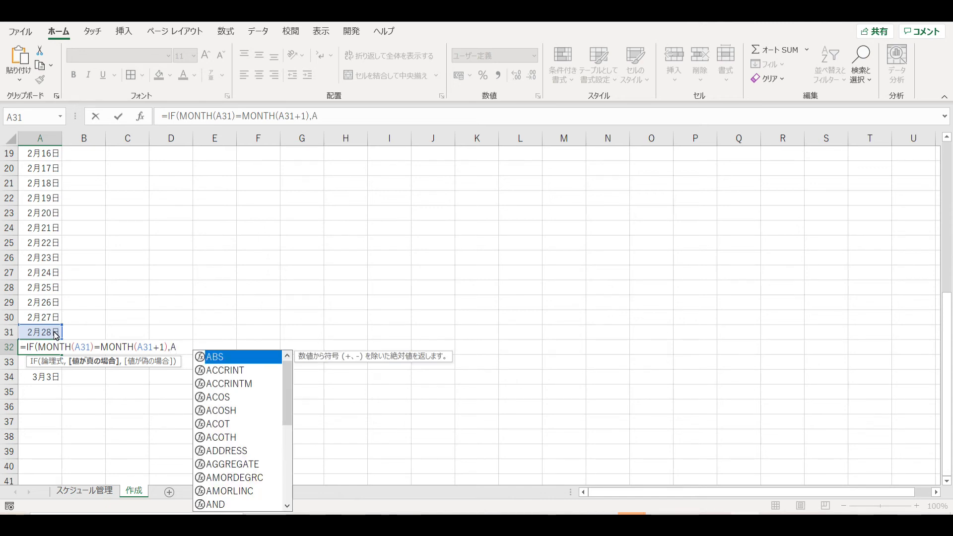
text(31)
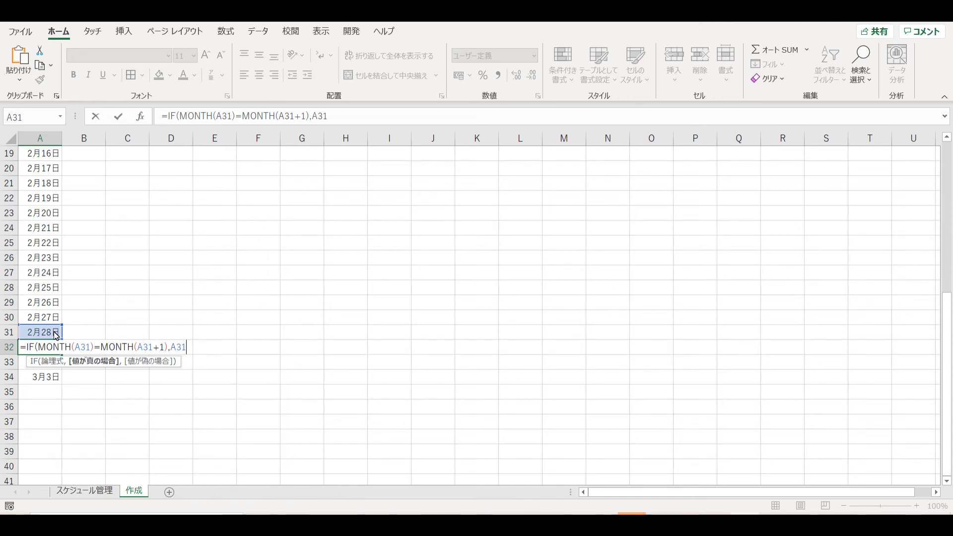
text(+1,)
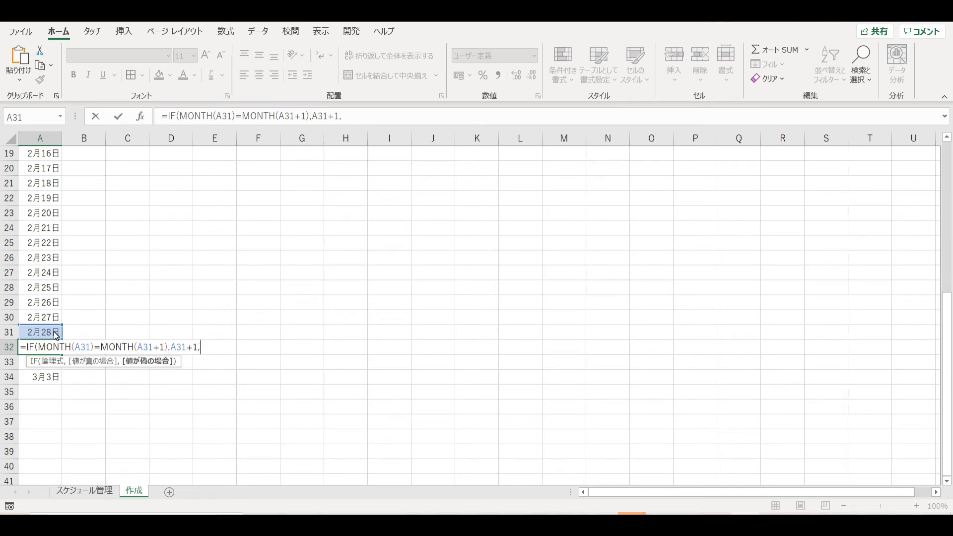
text(""))
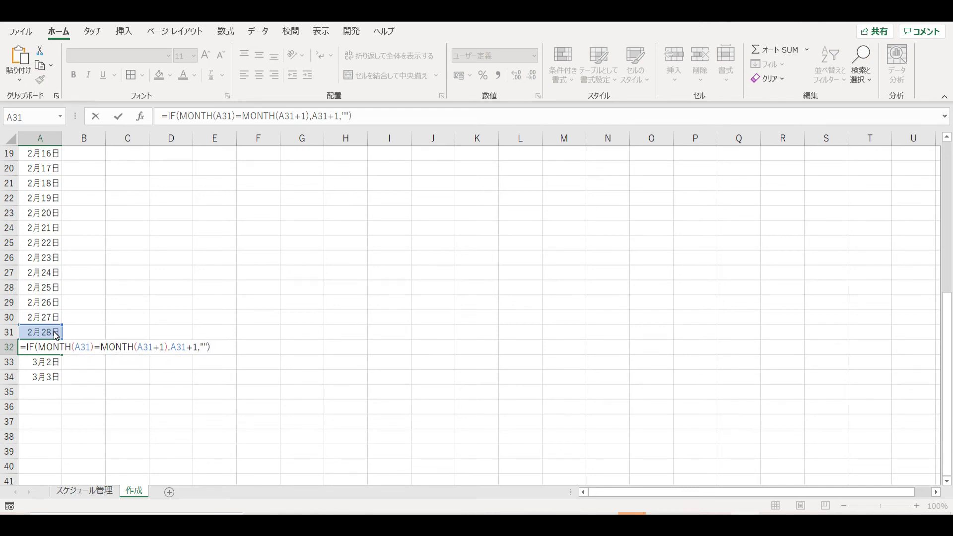
key(Return)
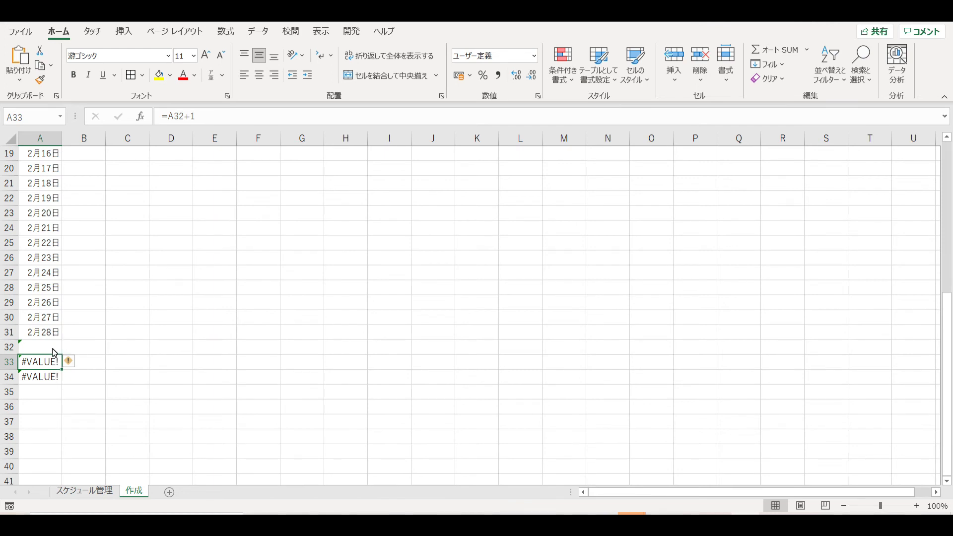
Step: Copy the IF formula from A32 down through A34
click(55, 352)
click(120, 379)
click(52, 354)
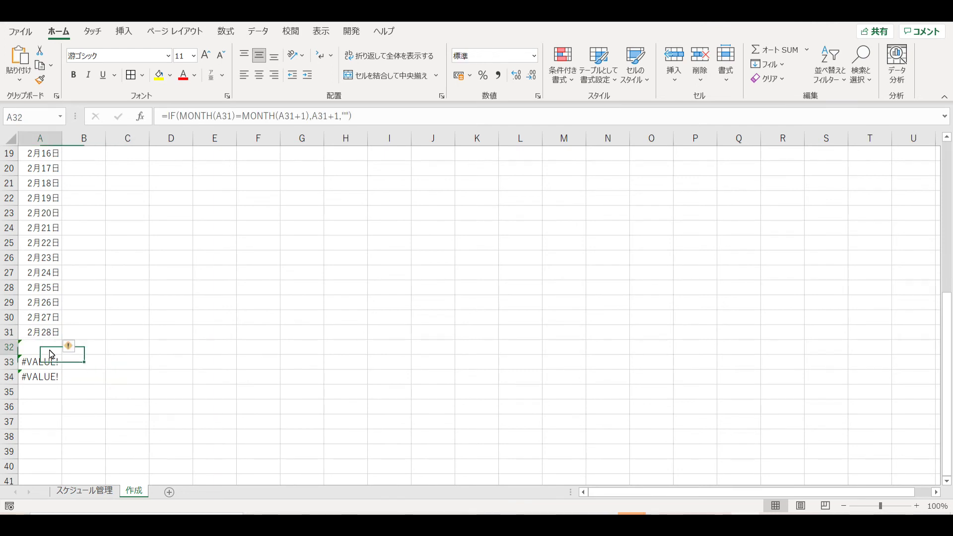
drag(58, 358, 58, 382)
click(85, 367)
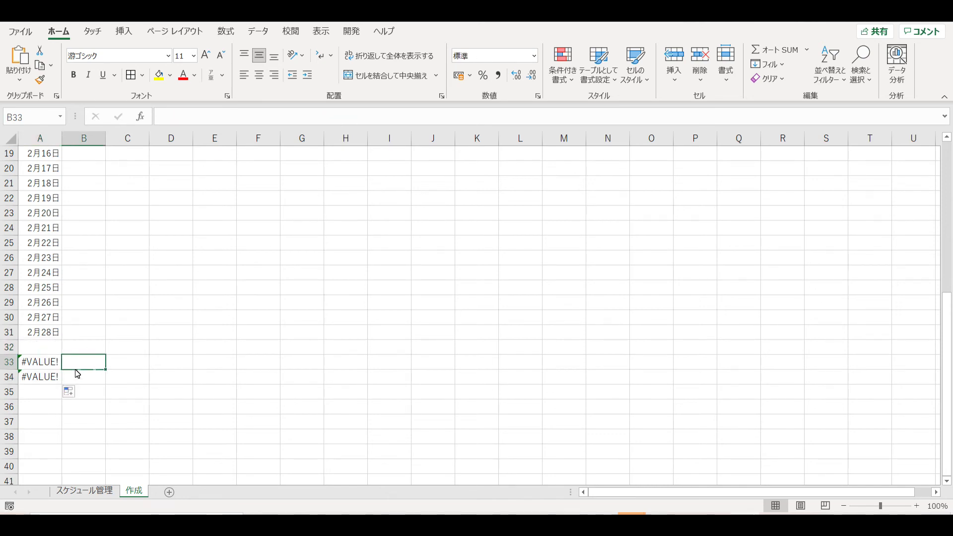
Step: Examine the formulas in A32, A33 and A34 to see how each refers to the cell above it
click(39, 367)
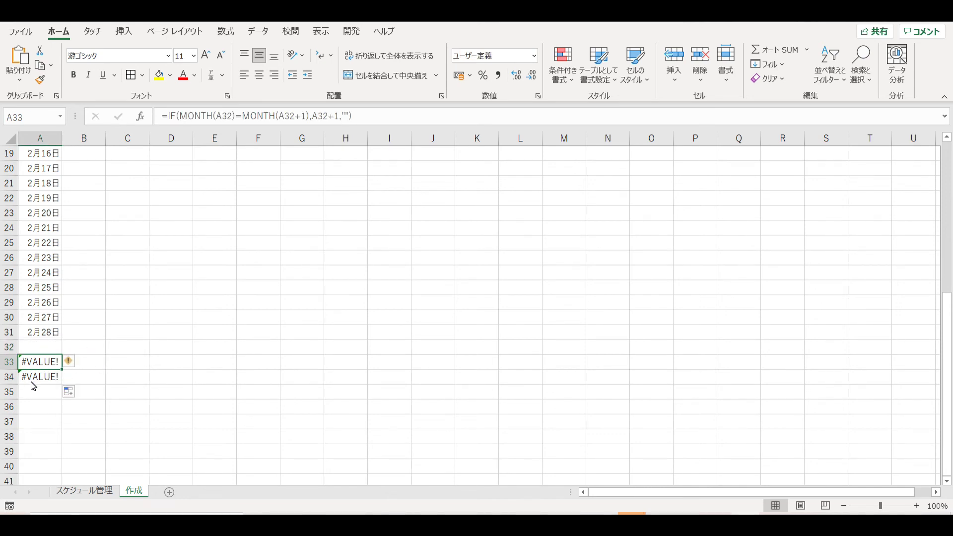
click(37, 379)
click(114, 361)
click(47, 366)
click(52, 351)
click(90, 350)
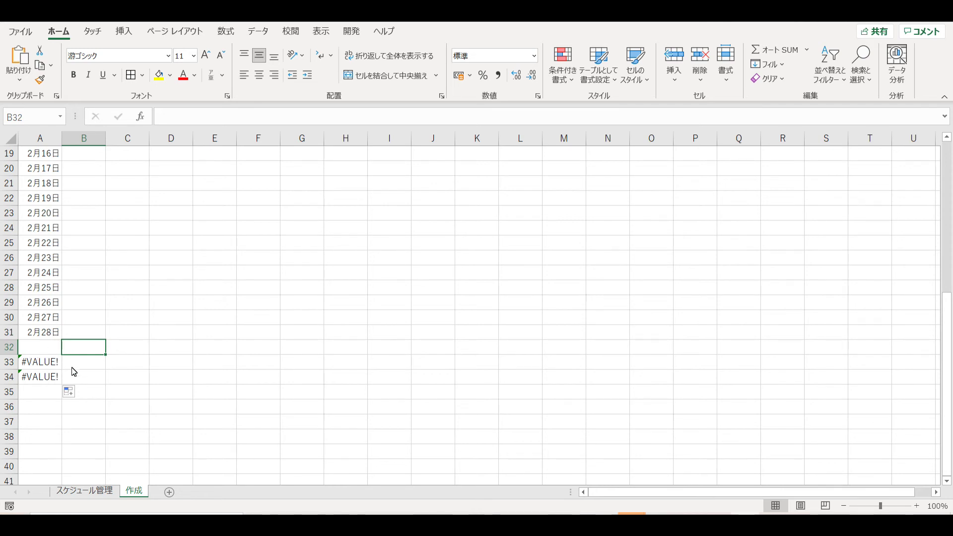
click(49, 367)
click(44, 352)
click(46, 368)
click(42, 378)
click(104, 366)
click(36, 363)
click(43, 376)
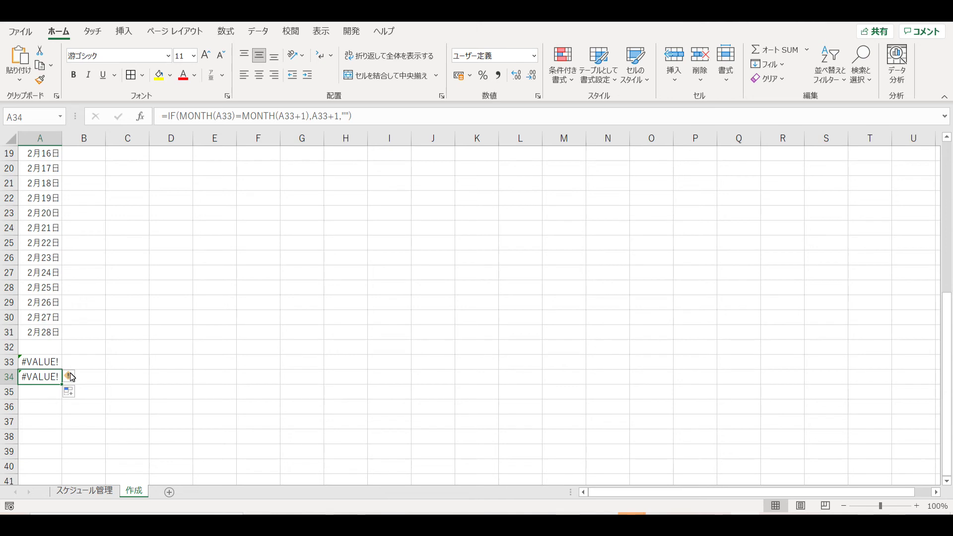
click(49, 351)
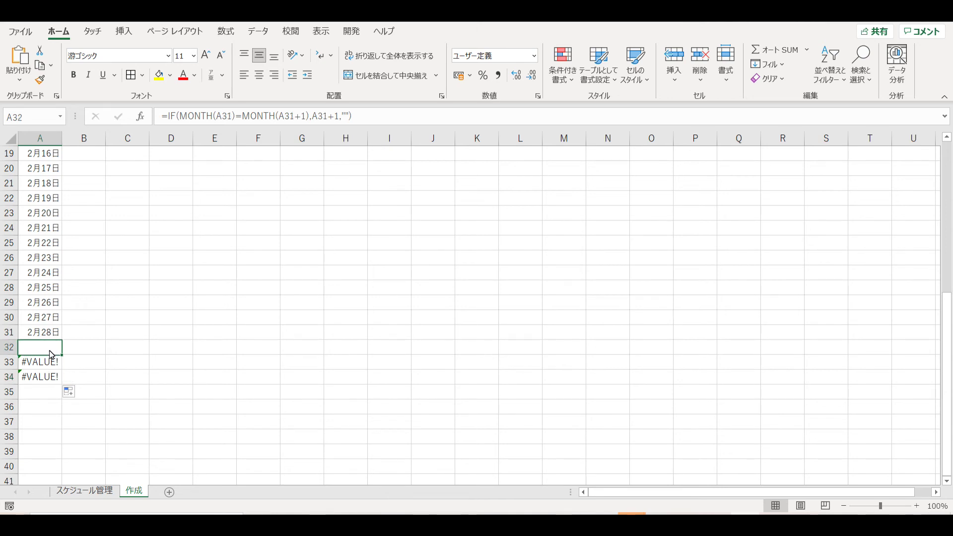
click(70, 337)
click(44, 352)
Step: Insert IF(A32="","", before the existing IF in A33 so a blank A32 returns an empty string
double_click(43, 368)
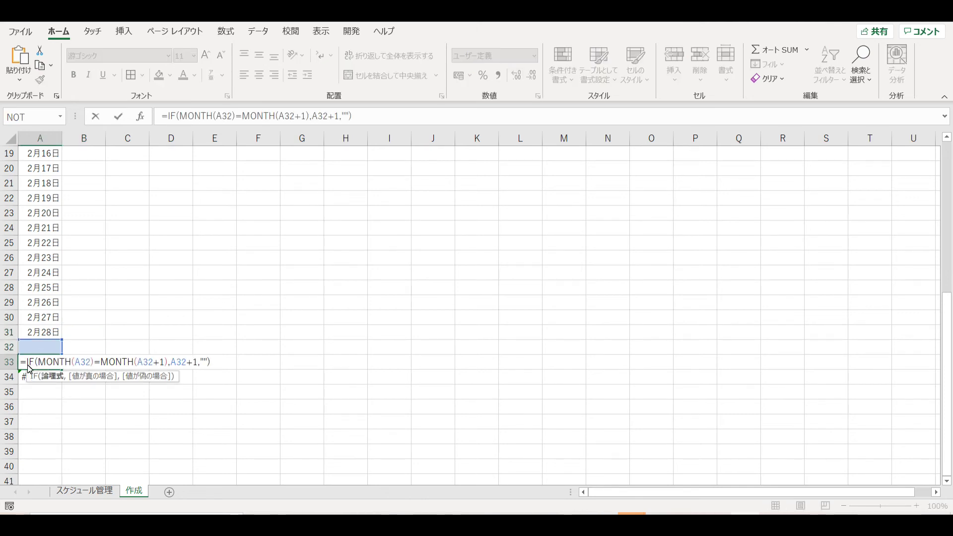
click(27, 364)
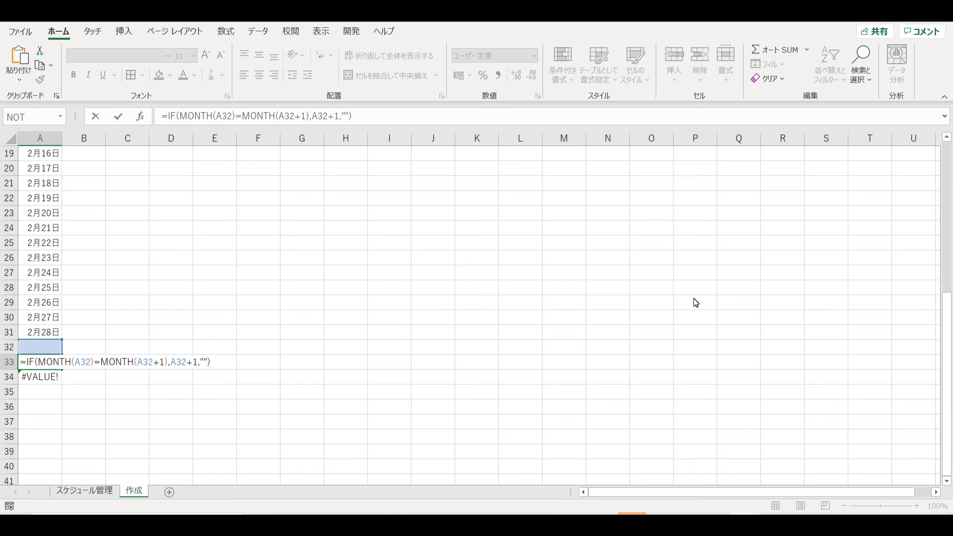
text(IF)
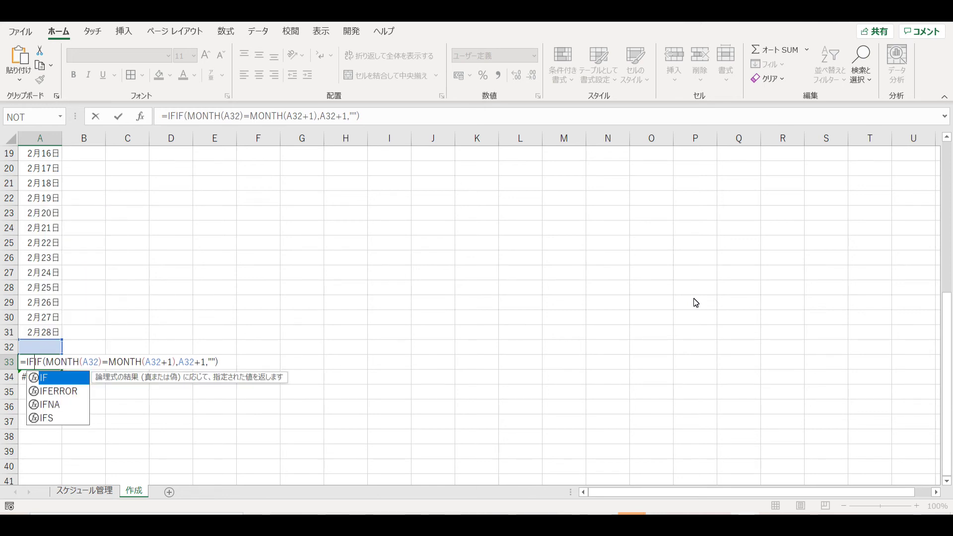
key(Tab)
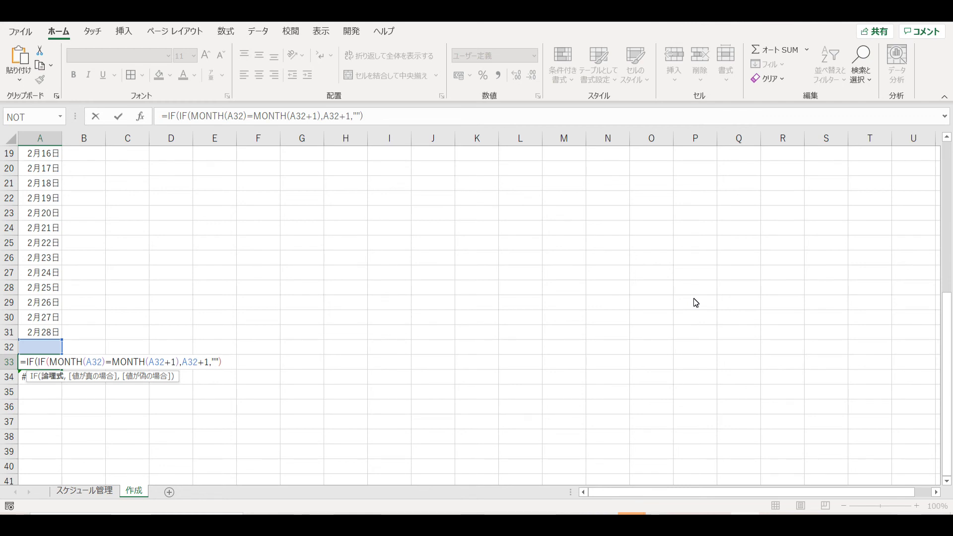
text(A)
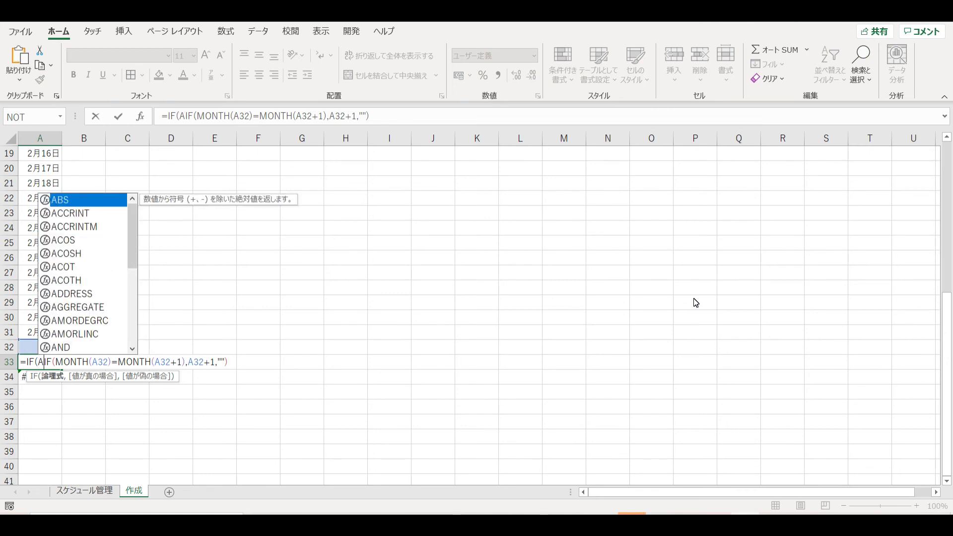
text(32)
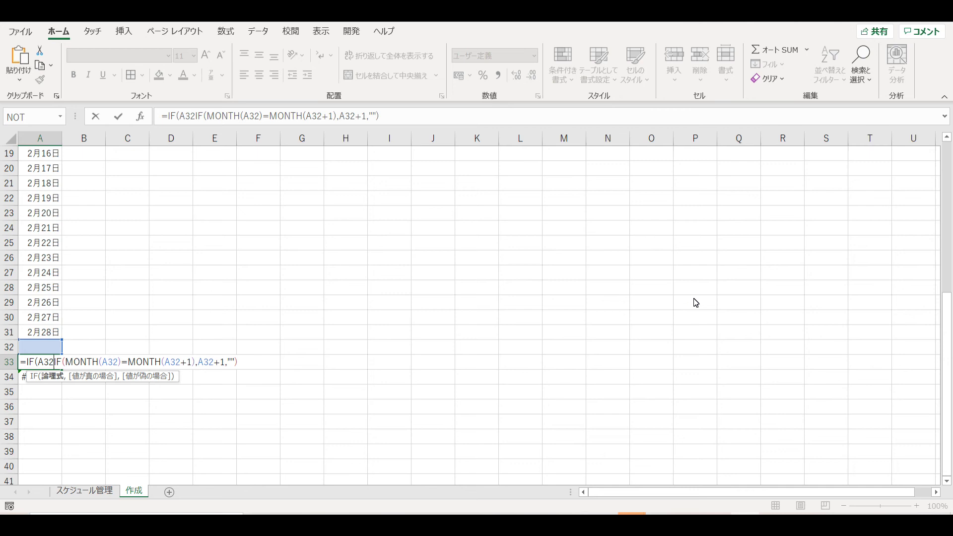
text(=)
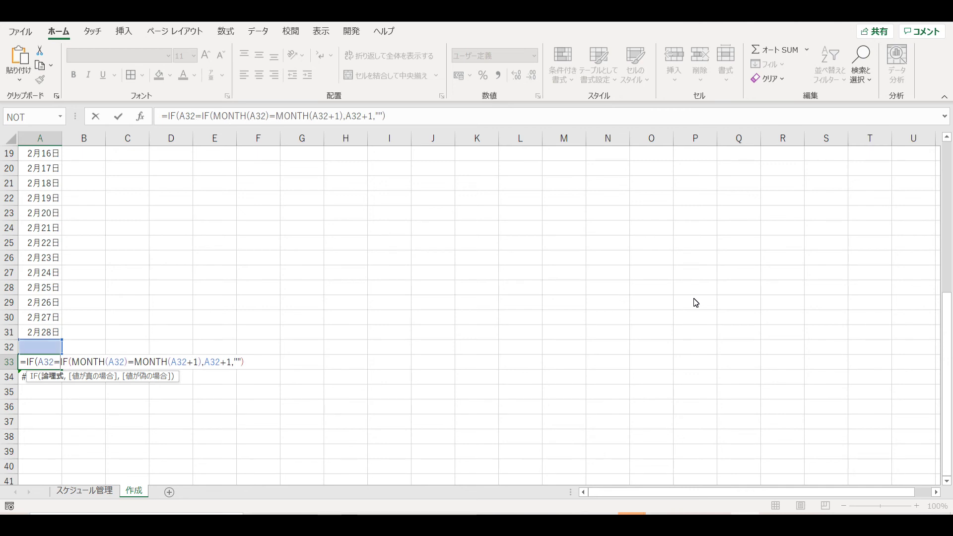
text("")
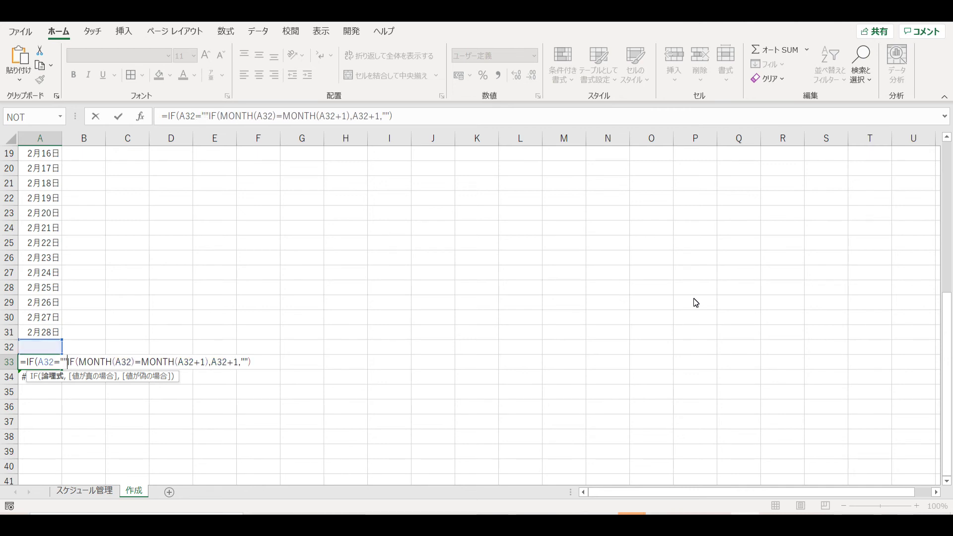
text(,)
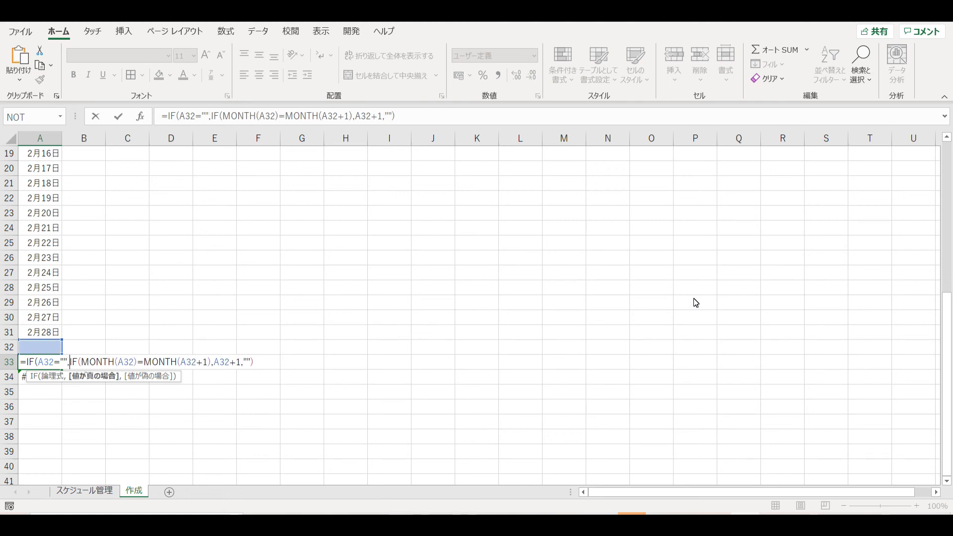
text("")
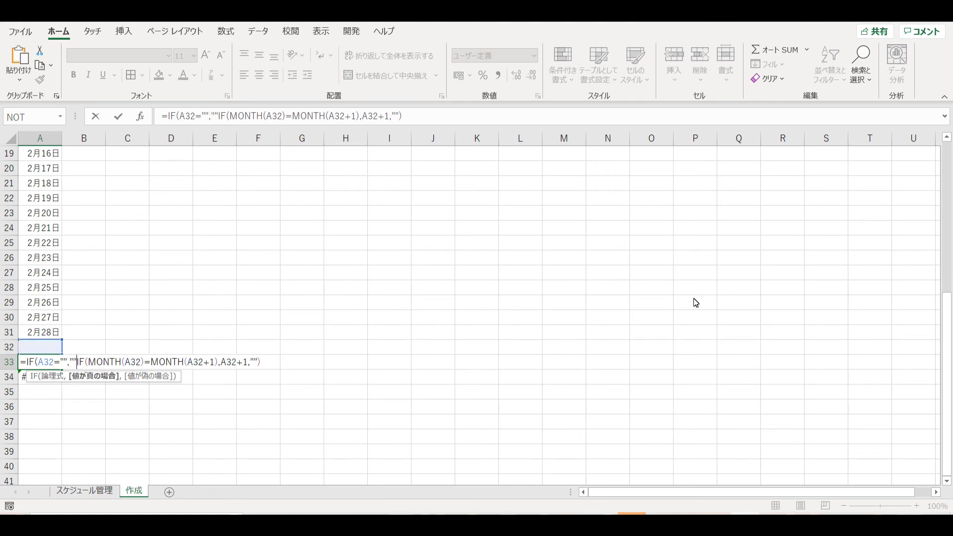
text(,)
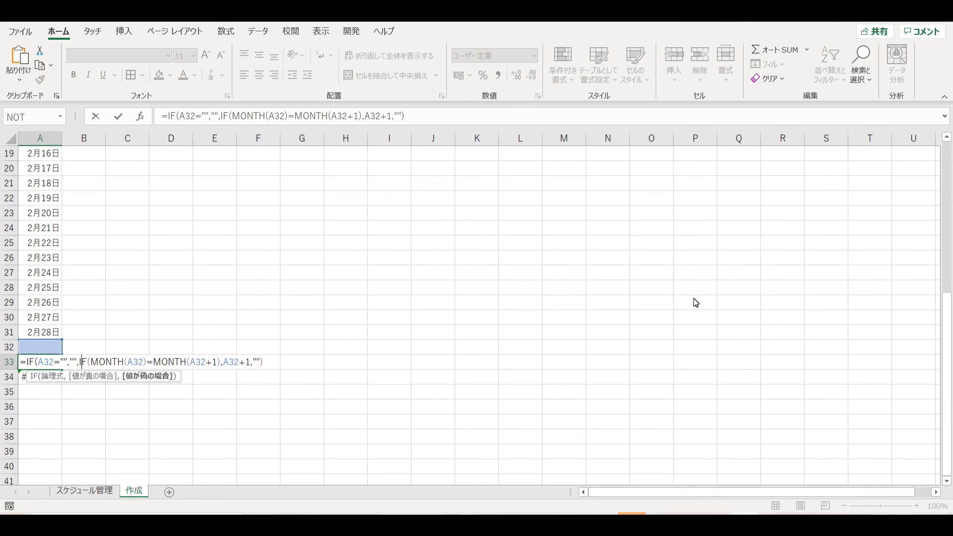
Step: Add the closing parenthesis for the outer IF at the end of the formula in A33
key(Right)
key(Right)
key(Right)
key(Right)
key(Right)
key(Right)
key(Right)
key(Right)
key(Right)
key(Right)
key(Right)
key(Right)
key(Right)
key(Right)
key(Right)
key(Right)
key(Right)
key(Right)
key(Right)
key(Right)
key(Right)
key(Right)
key(Right)
key(Right)
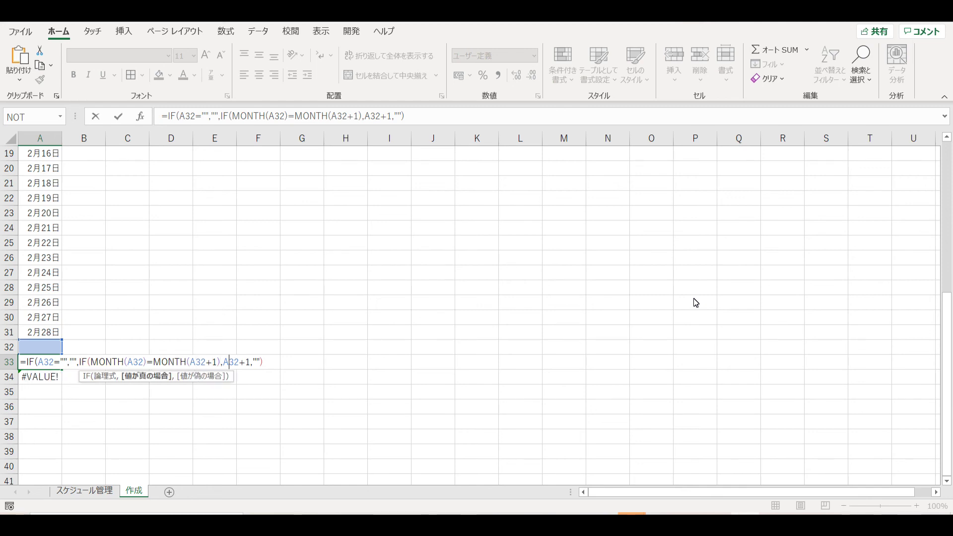
key(Right)
key(Right)
key(Right)
key(Right)
key(Right)
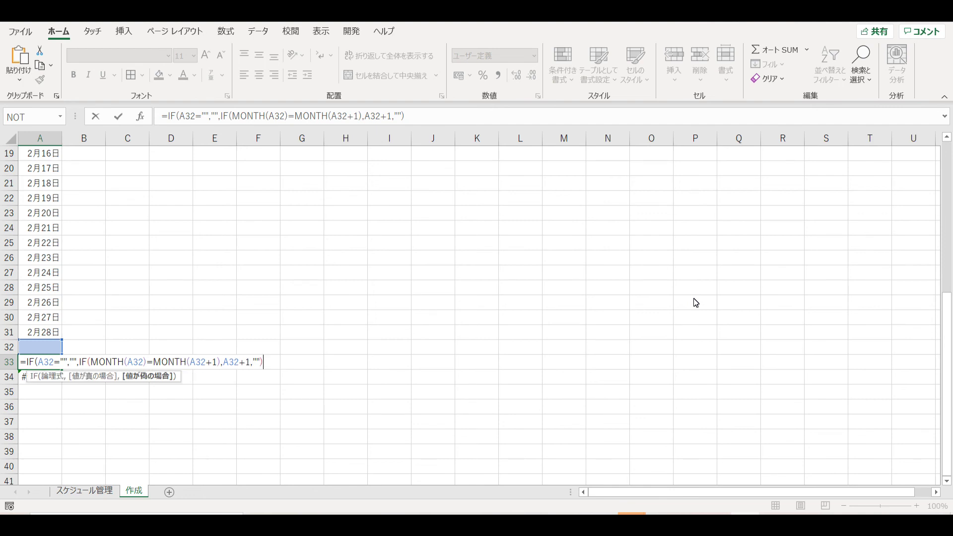
text())
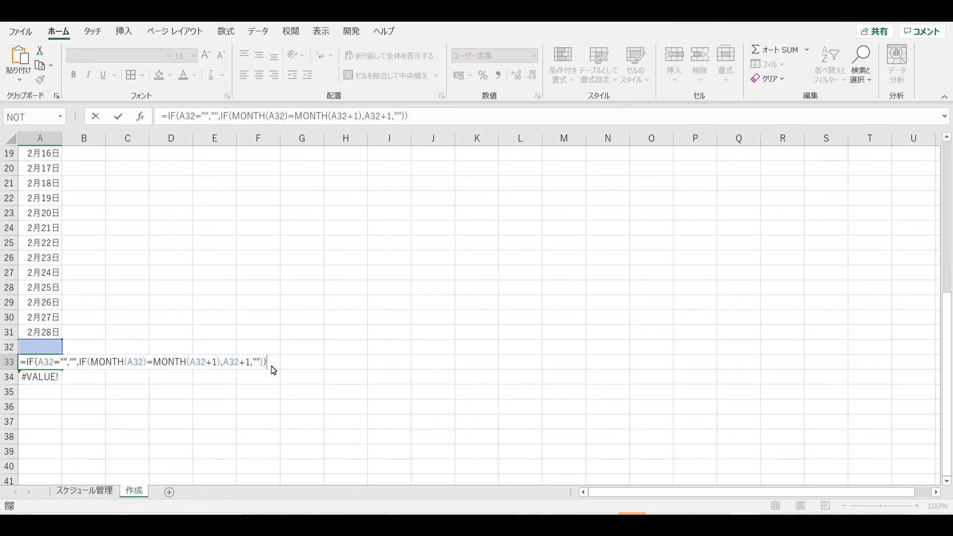
Step: Confirm the nested IF formula in A33 and copy it down to A34
key(Return)
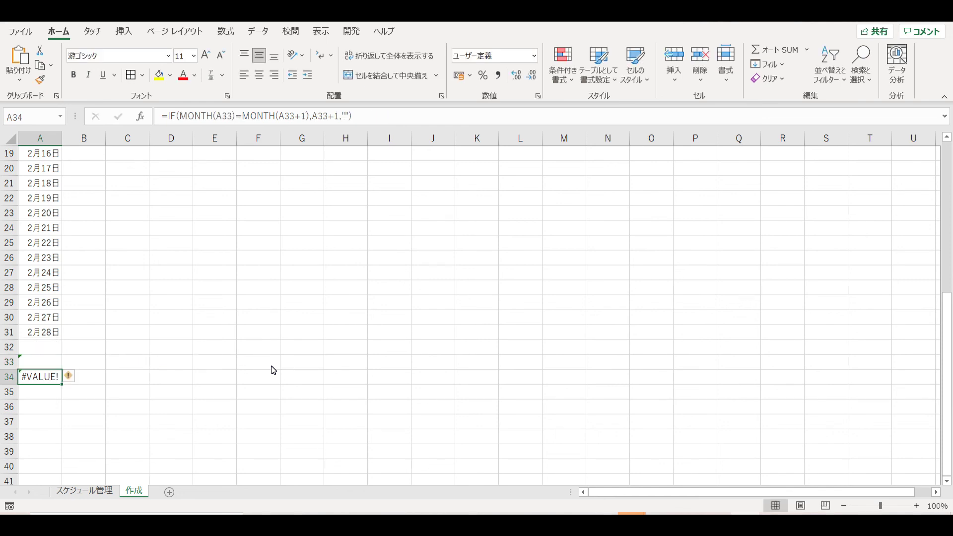
click(49, 365)
drag(63, 371, 68, 380)
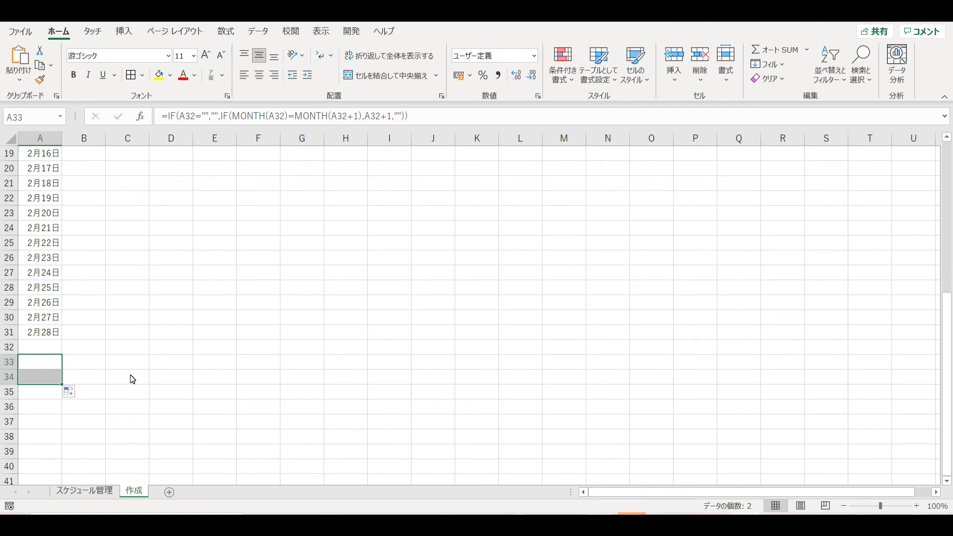
click(133, 379)
click(29, 365)
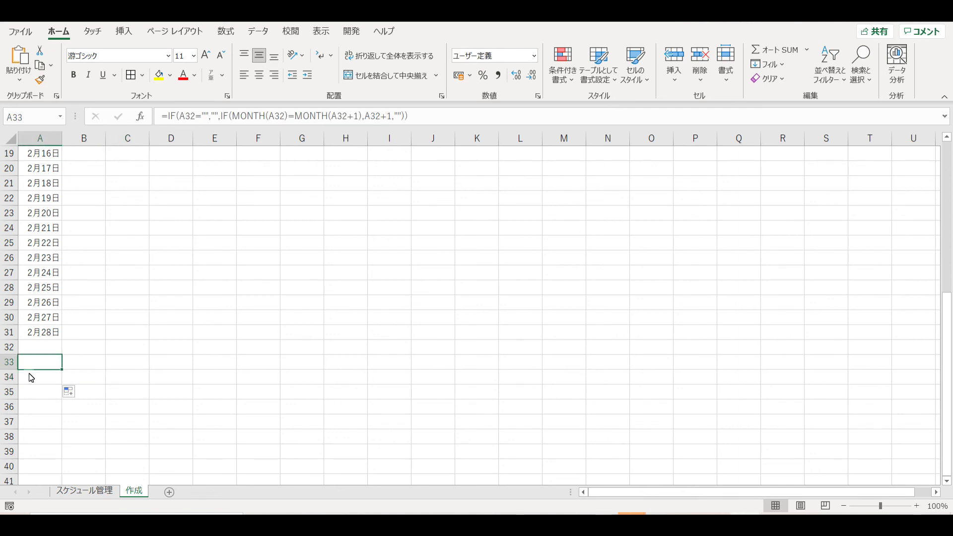
drag(151, 375, 106, 374)
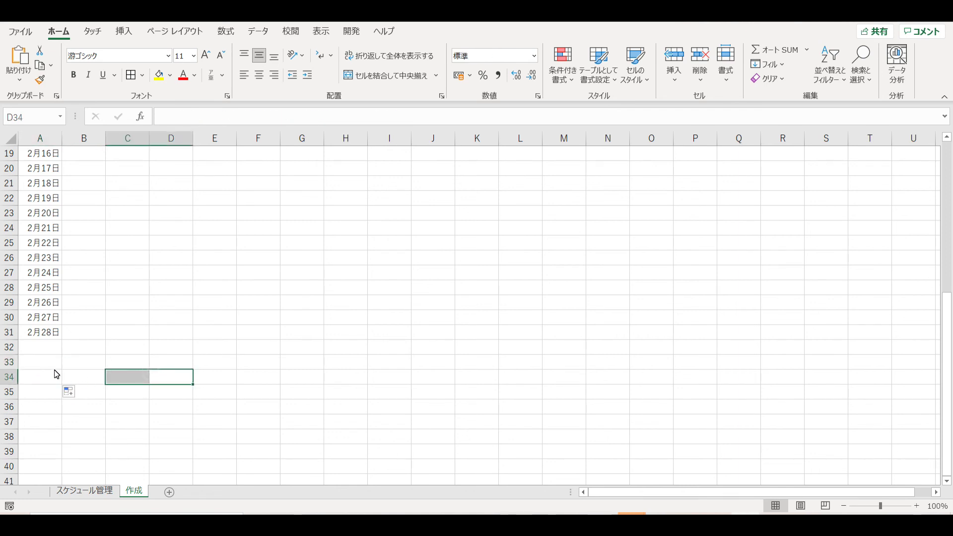
Step: Choose 1月1日 as the month in C2 and check the dates in column A down to row 34
scroll(57, 374, up, 6)
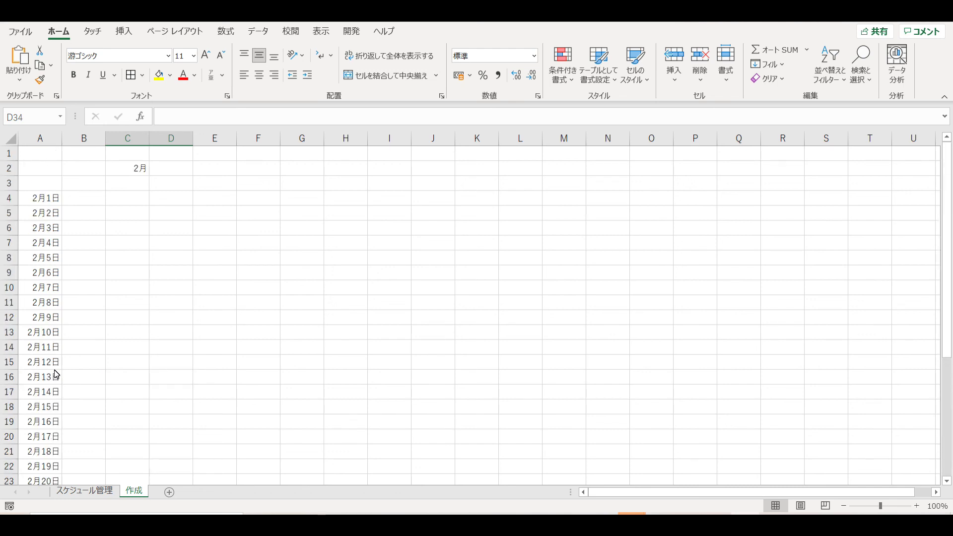
click(139, 172)
click(155, 169)
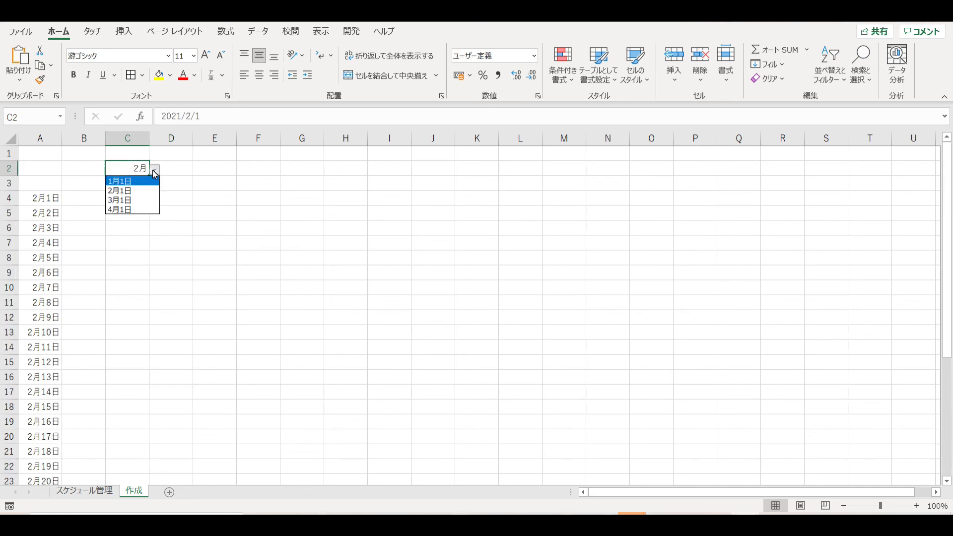
click(135, 183)
scroll(85, 248, down, 6)
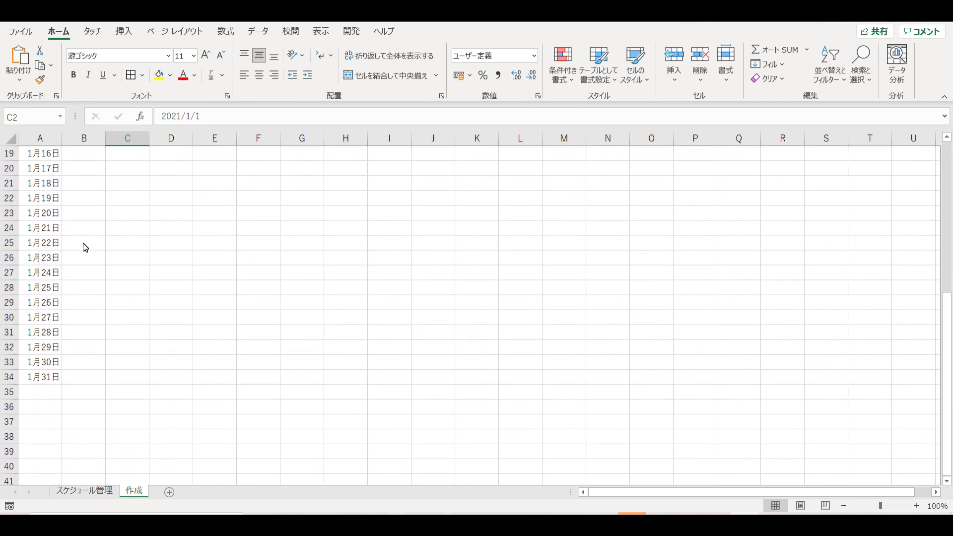
scroll(86, 248, up, 4)
scroll(85, 247, down, 2)
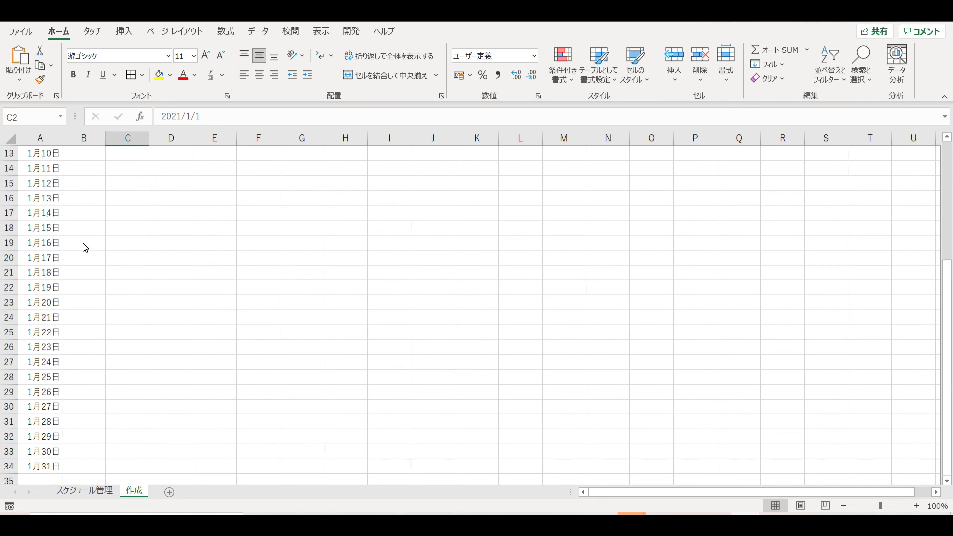
scroll(85, 248, down, 3)
Step: Choose 2月1日 as the month in C2 and check the dates filled down column A
scroll(85, 247, up, 7)
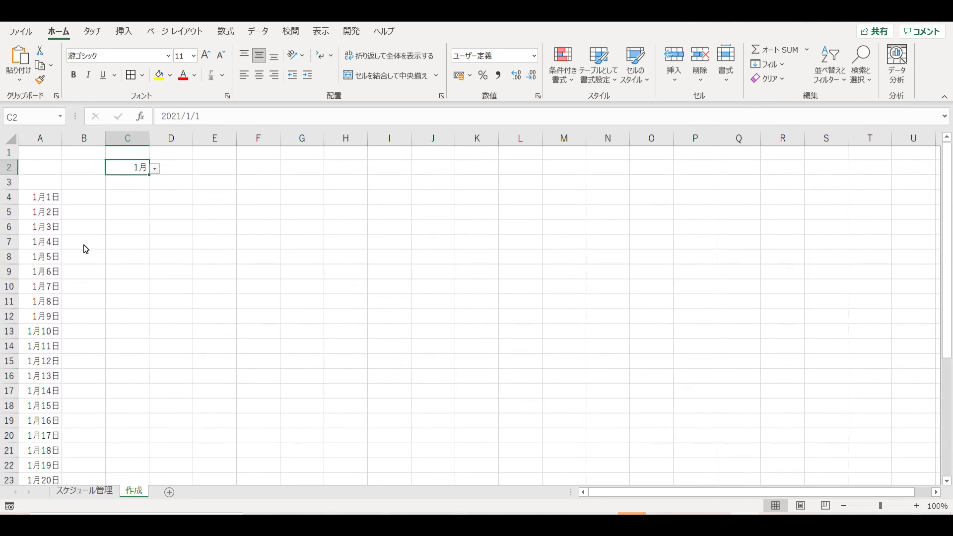
click(155, 170)
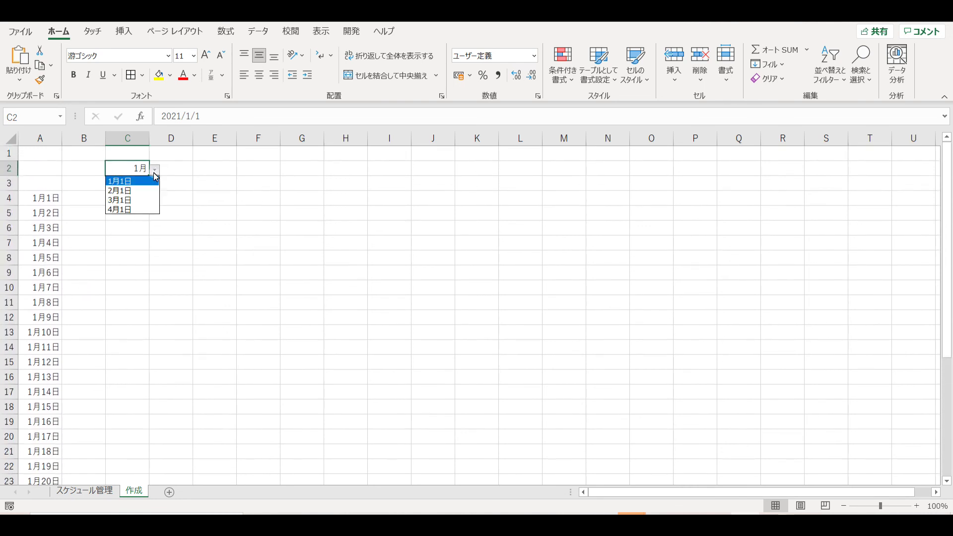
click(127, 192)
scroll(95, 255, down, 3)
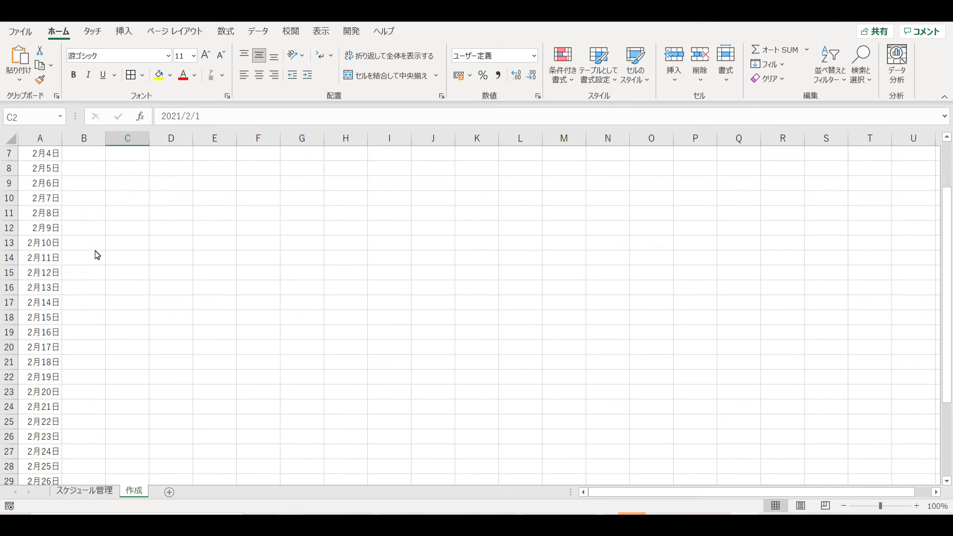
scroll(95, 254, down, 2)
Step: Choose 4月1日 as the month in C2 and check the last dates in column A
scroll(95, 254, up, 5)
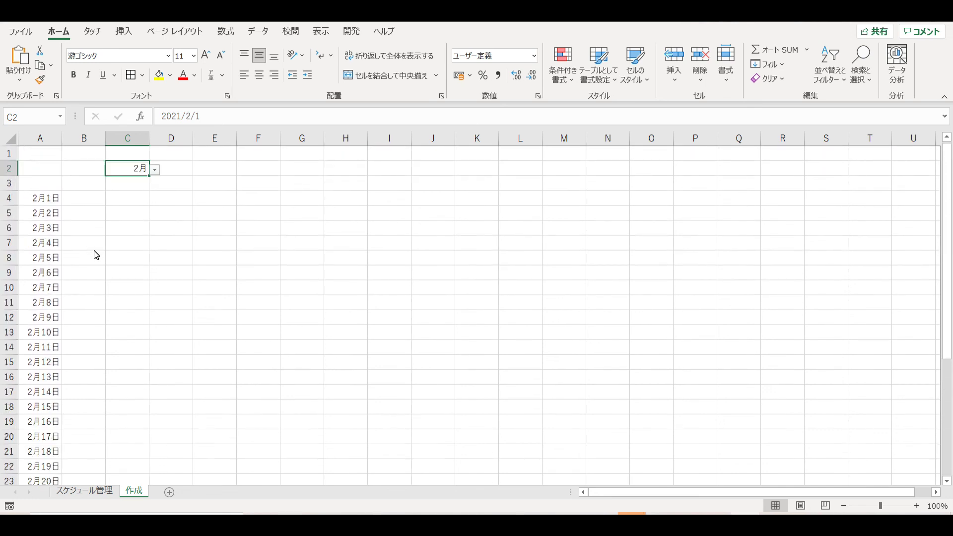
click(154, 170)
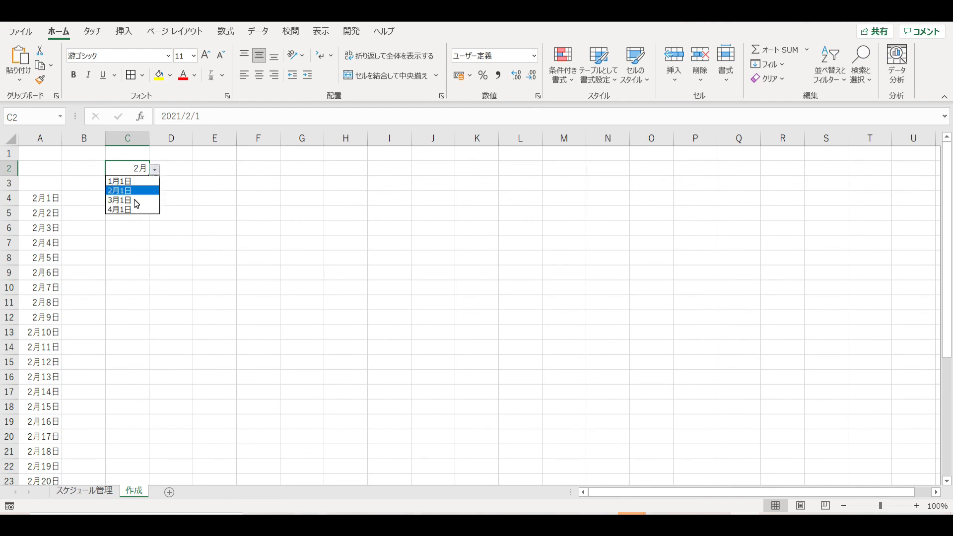
click(131, 210)
scroll(121, 226, down, 5)
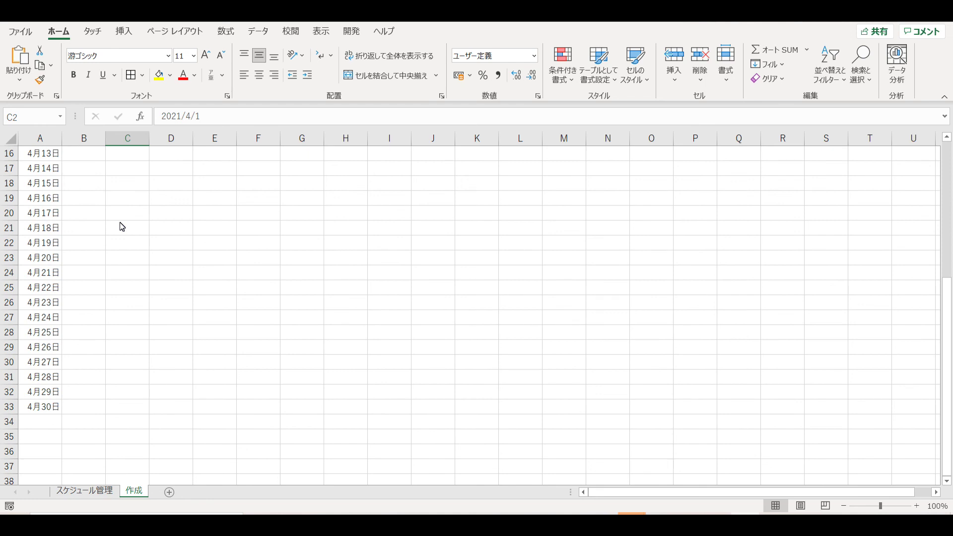
scroll(76, 427, up, 2)
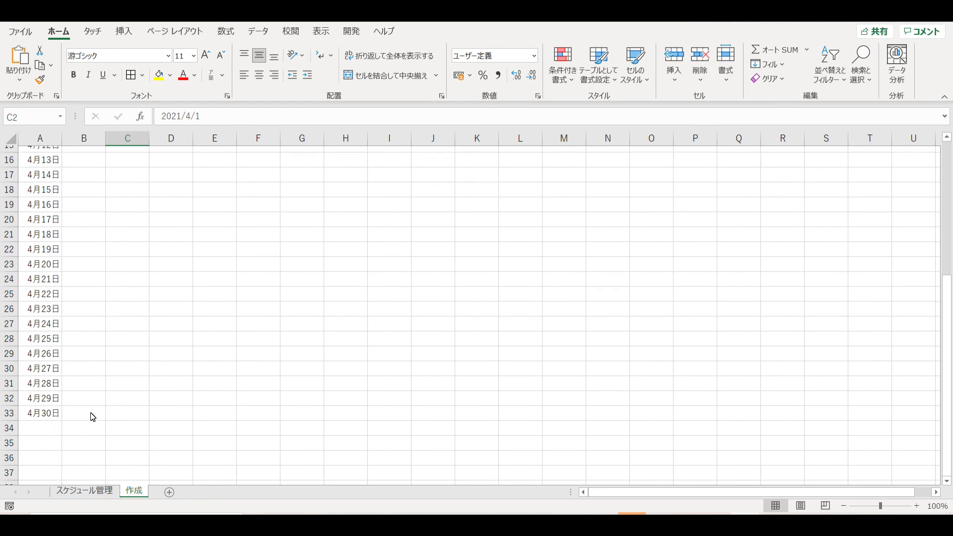
Step: Set the month in C2 back to 1月1日
scroll(76, 428, up, 3)
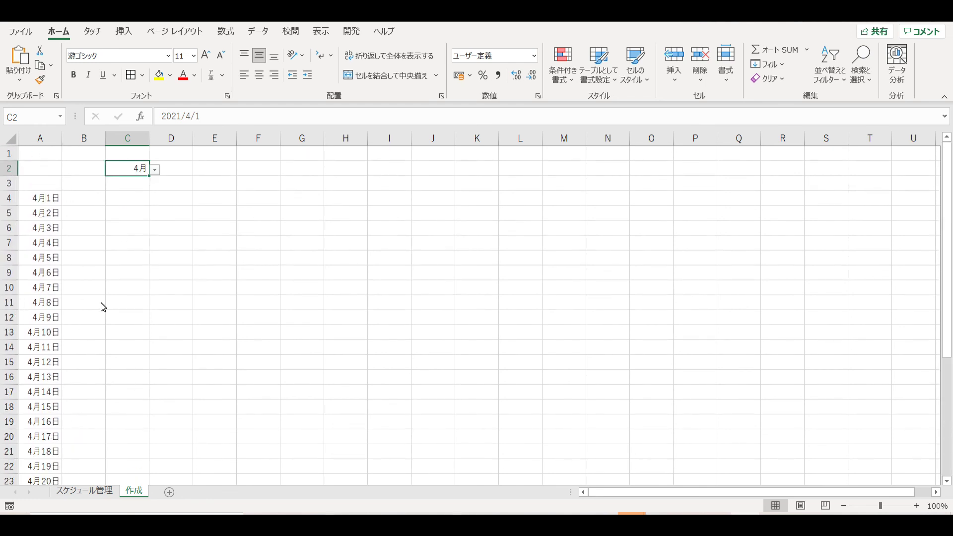
click(155, 170)
click(122, 182)
click(122, 294)
Step: Apply all borders to the range A4:I34 to form the schedule grid
drag(34, 197, 393, 454)
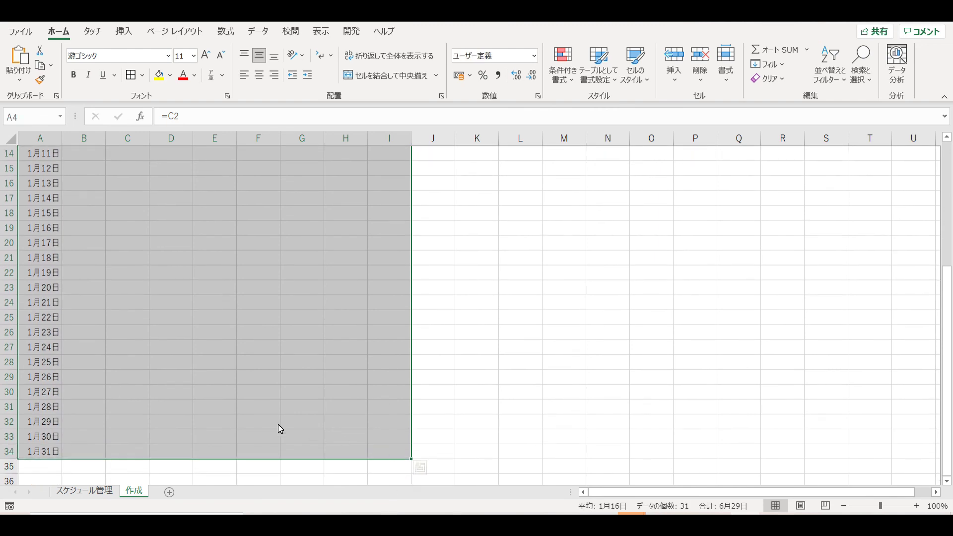
click(135, 79)
scroll(110, 255, up, 5)
click(132, 196)
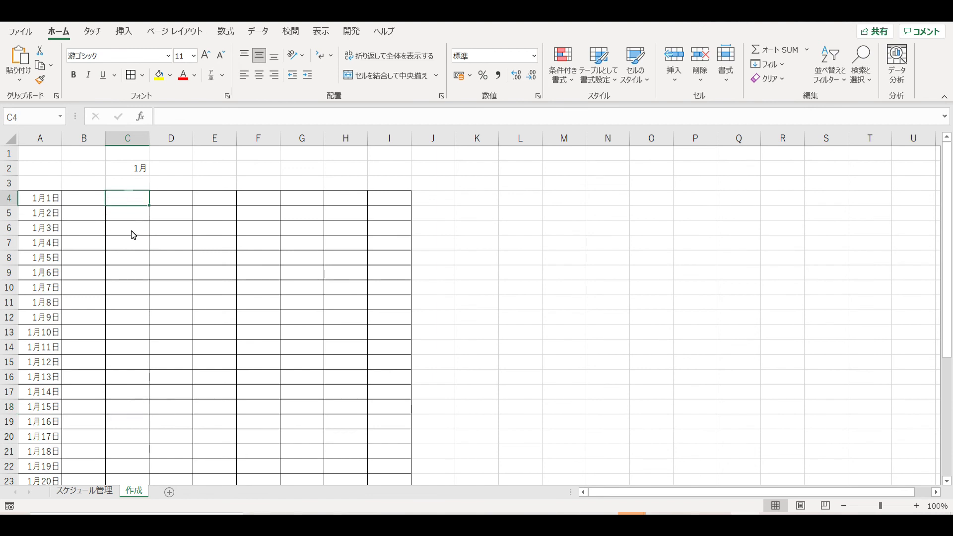
Step: Examine the bordered schedule grid from the first date row down to row 34
scroll(132, 246, down, 9)
scroll(132, 247, up, 5)
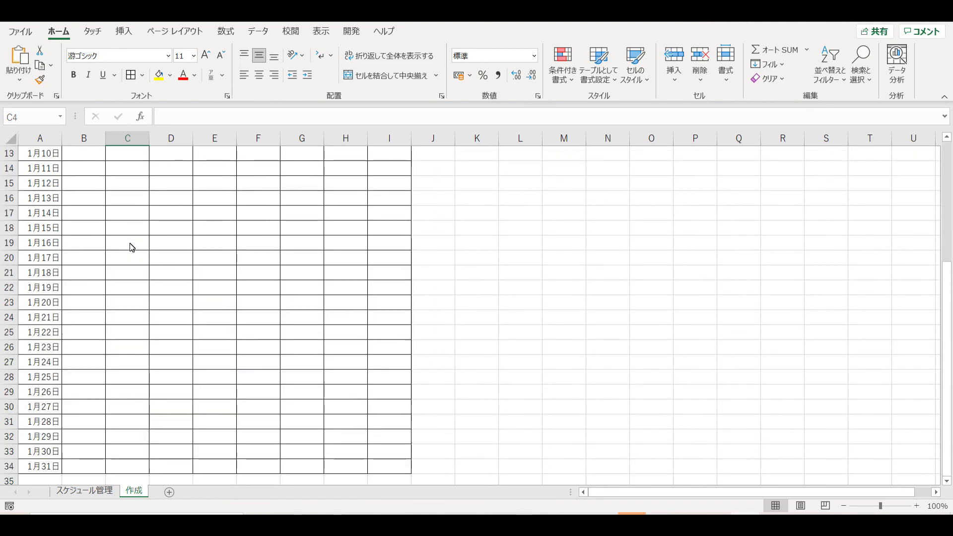
scroll(132, 248, up, 4)
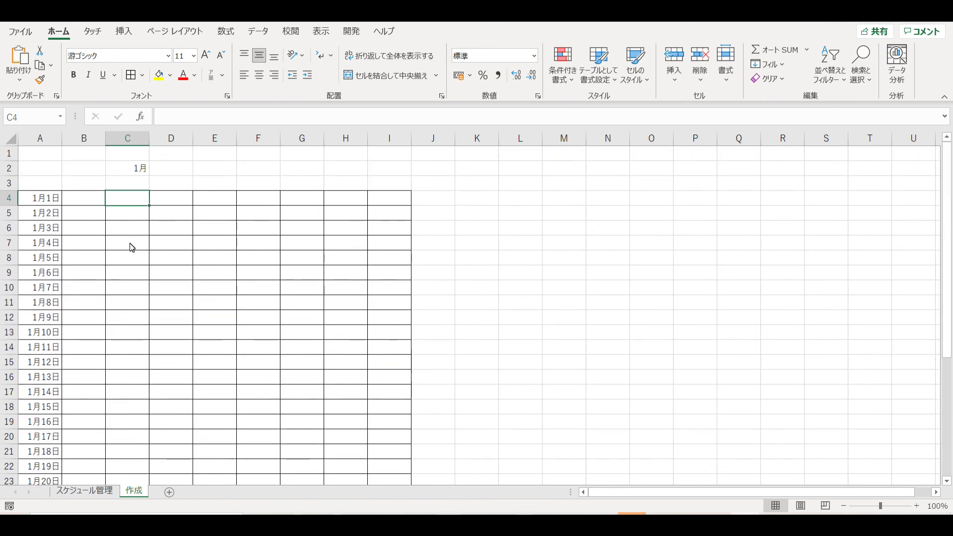
scroll(132, 246, down, 3)
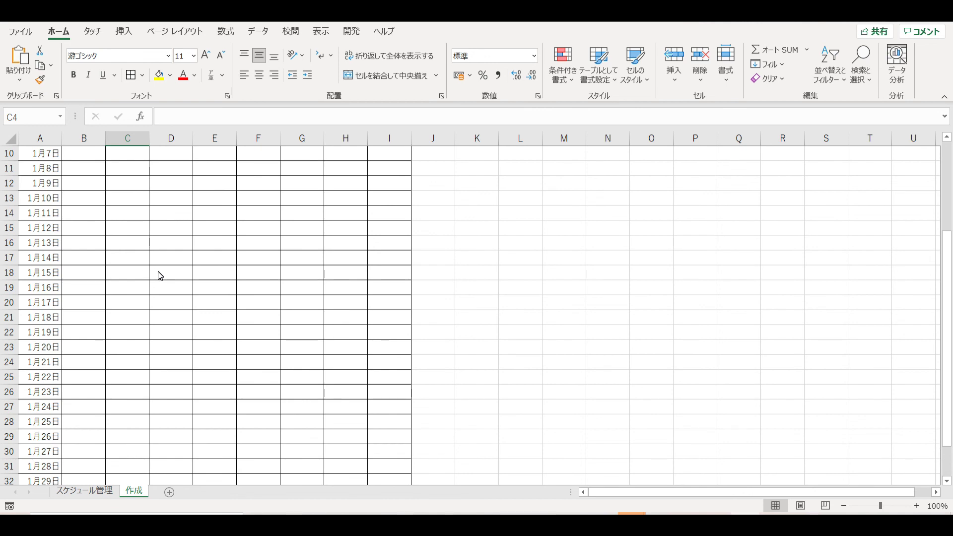
scroll(160, 276, down, 2)
scroll(161, 276, up, 3)
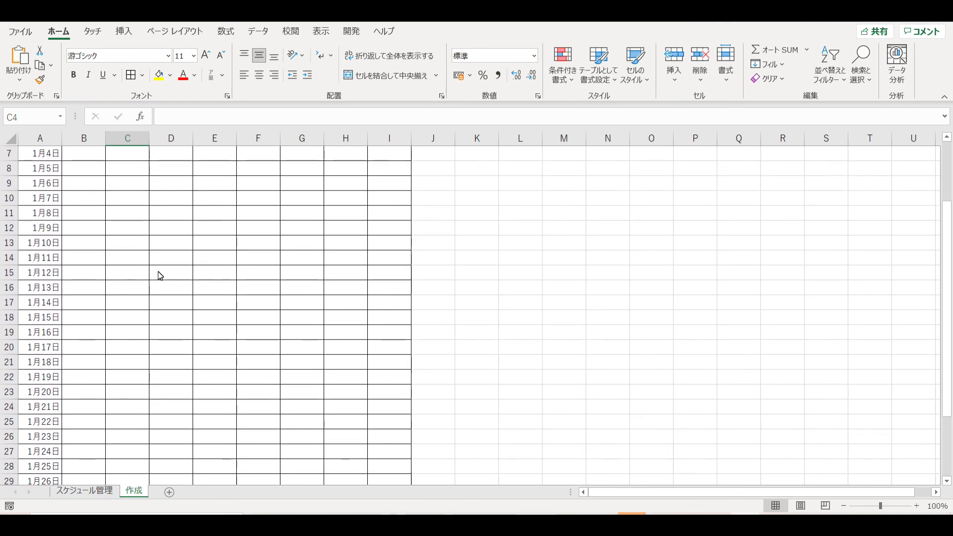
scroll(160, 276, up, 2)
scroll(161, 276, down, 6)
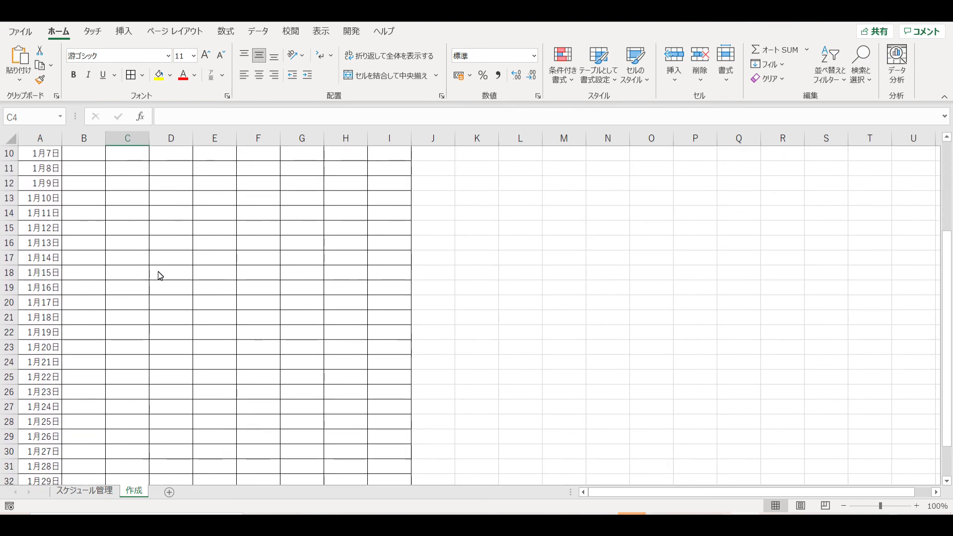
scroll(161, 276, up, 3)
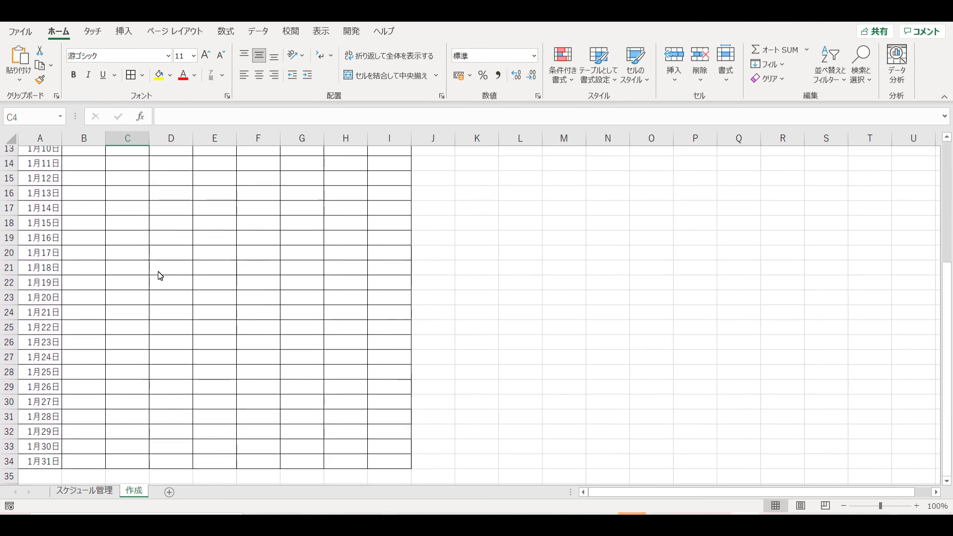